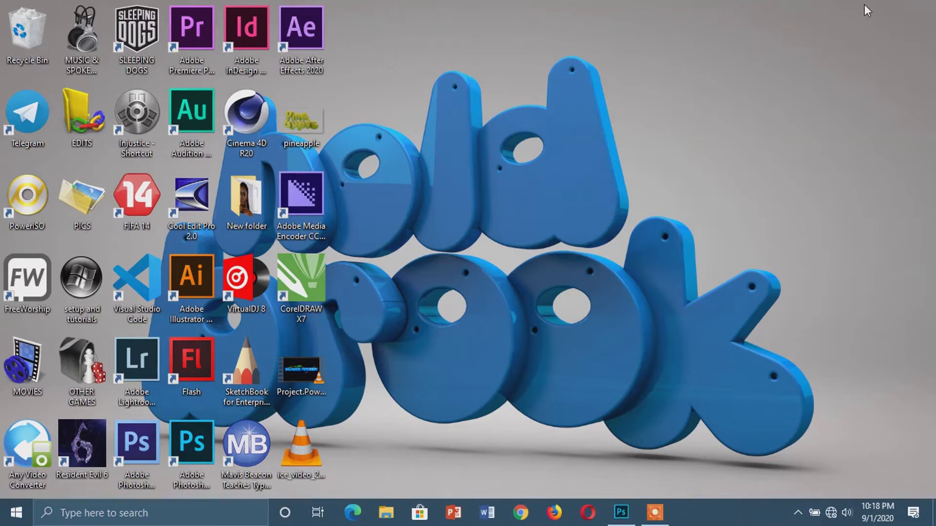
# Step: Switch to Photoshop with the open portrait and choose the Color Replacement tool
pyautogui.click(621, 513)
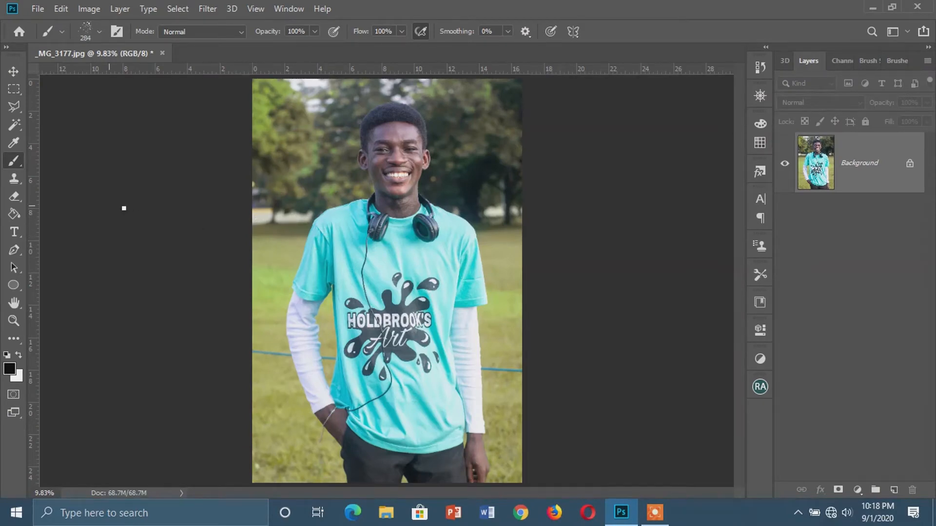
pyautogui.press('v')
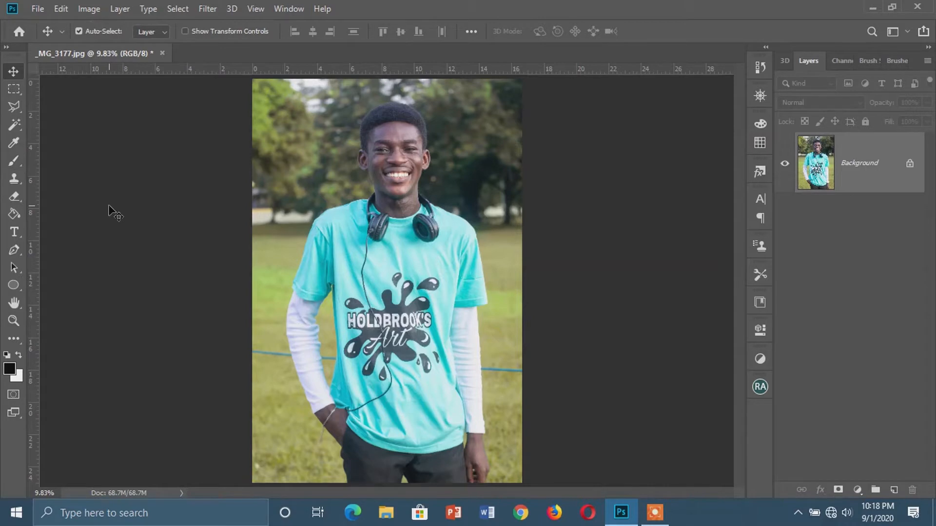
pyautogui.click(12, 162)
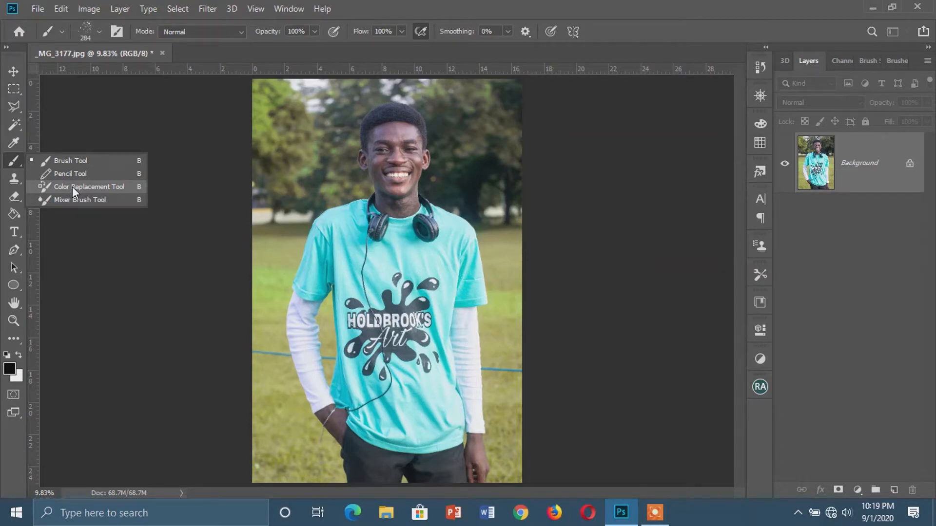
pyautogui.click(15, 341)
pyautogui.click(16, 341)
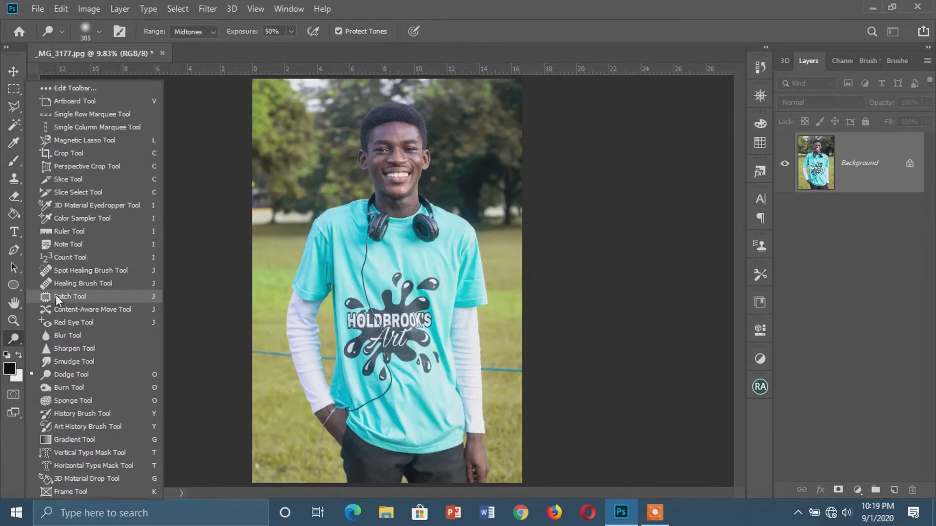
pyautogui.click(15, 160)
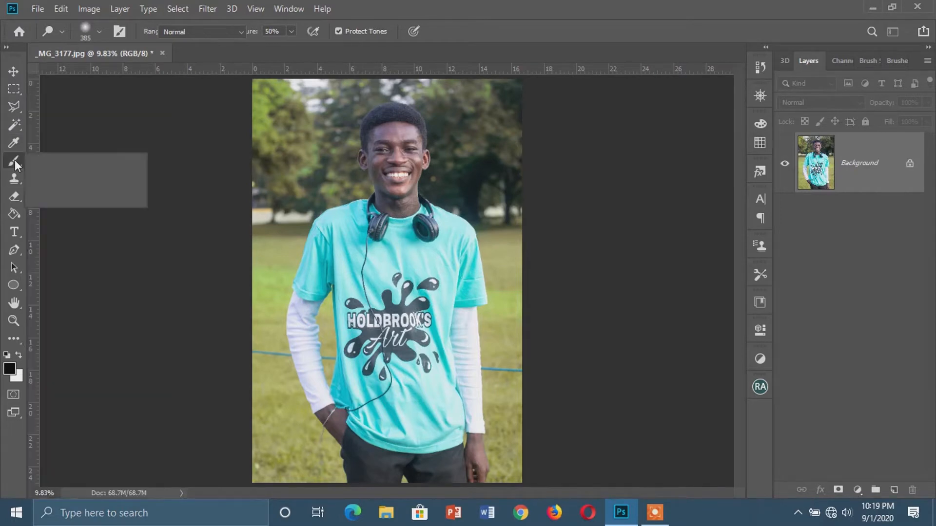
pyautogui.rightClick(15, 160)
pyautogui.click(77, 187)
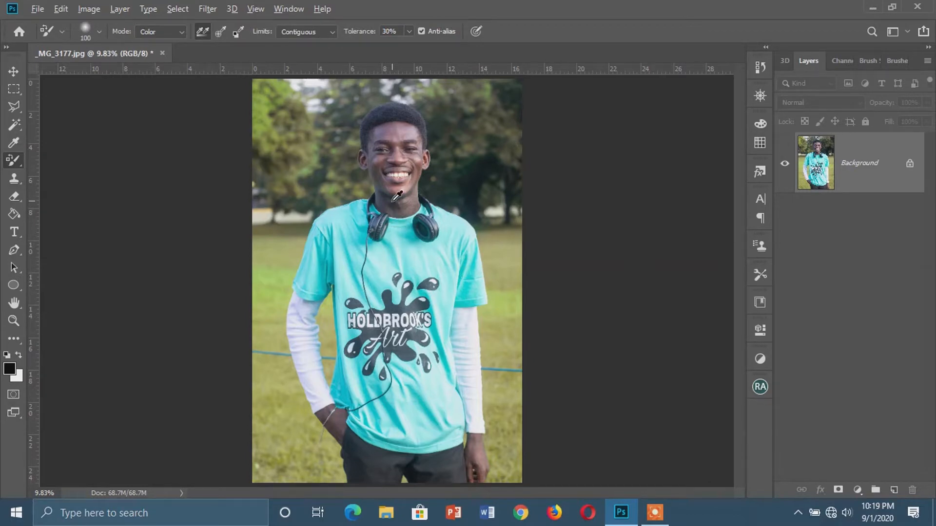
# Step: Sample the turquoise of the T-shirt near the headphones as the foreground colour
pyautogui.scroll(5, 393, 200)
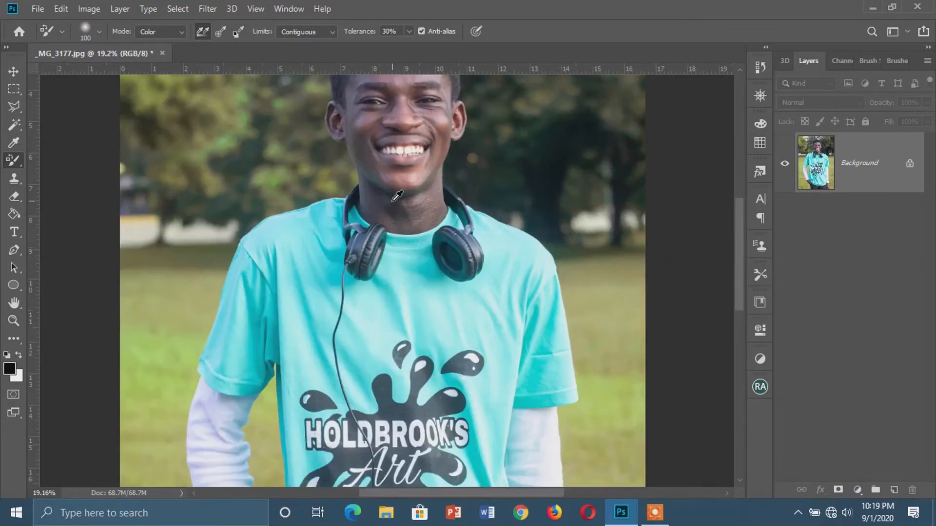
pyautogui.scroll(10, 393, 201)
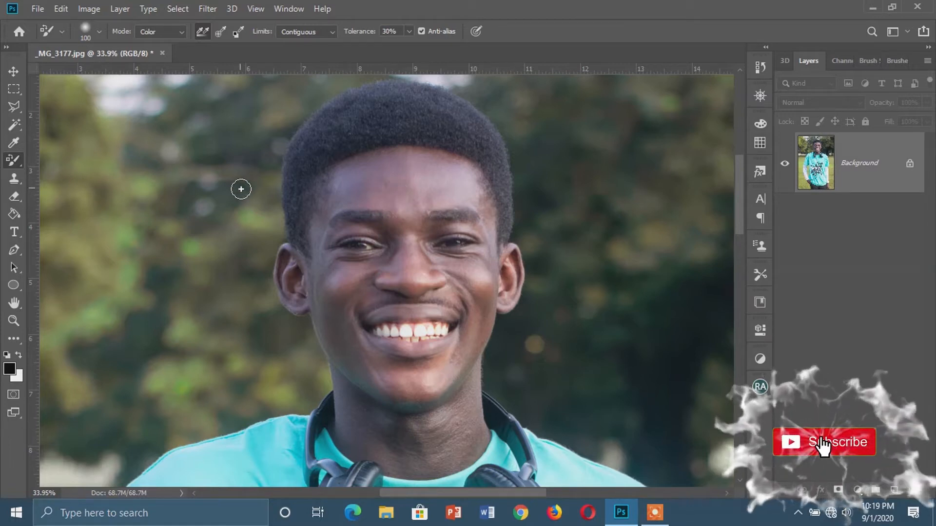
pyautogui.scroll(-3, 273, 341)
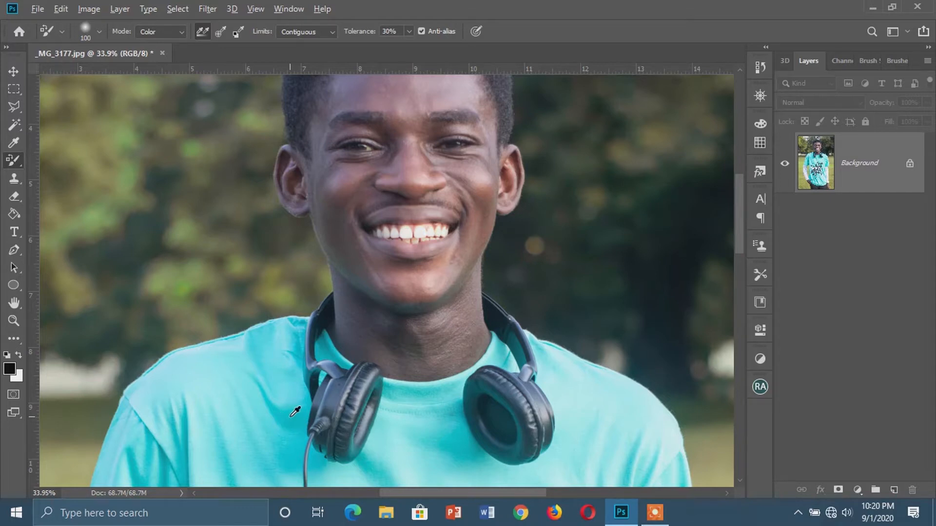
pyautogui.keyDown('alt'); pyautogui.click(292, 415); pyautogui.keyUp('alt')
# Step: Try recolouring the hair, face and adjacent background turquoise with a 250 px Color Replacement brush, and undo the strokes
pyautogui.scroll(3, 391, 223)
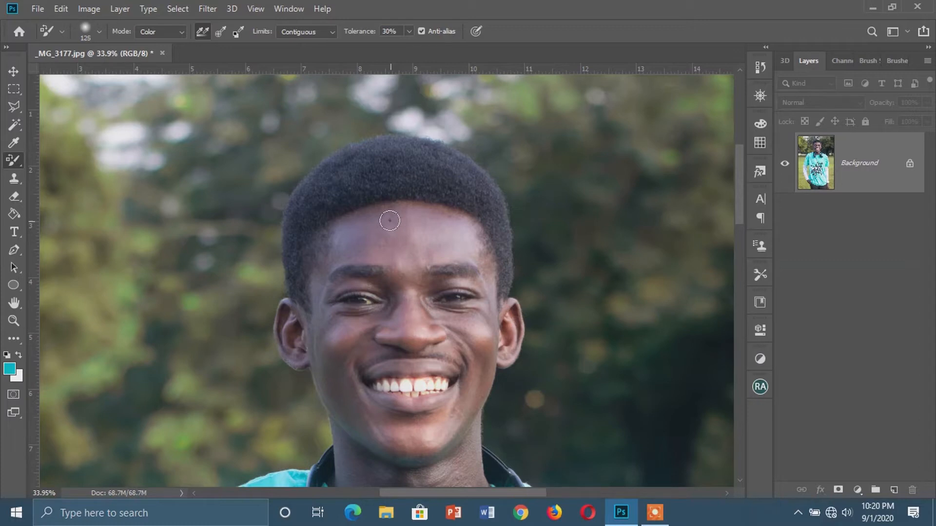
pyautogui.press(']')
pyautogui.press(']')
pyautogui.press(']')
pyautogui.press(']')
pyautogui.press(']')
pyautogui.moveTo(378, 209)
pyautogui.mouseDown()
pyautogui.moveTo(413, 212)
pyautogui.moveTo(364, 227)
pyautogui.moveTo(327, 199)
pyautogui.moveTo(373, 174)
pyautogui.moveTo(414, 187)
pyautogui.moveTo(444, 177)
pyautogui.moveTo(445, 215)
pyautogui.moveTo(412, 199)
pyautogui.moveTo(410, 181)
pyautogui.moveTo(458, 228)
pyautogui.moveTo(458, 179)
pyautogui.moveTo(478, 231)
pyautogui.moveTo(420, 152)
pyautogui.moveTo(342, 154)
pyautogui.moveTo(383, 146)
pyautogui.moveTo(349, 155)
pyautogui.moveTo(244, 228)
pyautogui.moveTo(330, 146)
pyautogui.moveTo(239, 162)
pyautogui.mouseUp()
pyautogui.moveTo(117, 132)
pyautogui.mouseDown()
pyautogui.moveTo(241, 165)
pyautogui.moveTo(314, 115)
pyautogui.mouseUp()
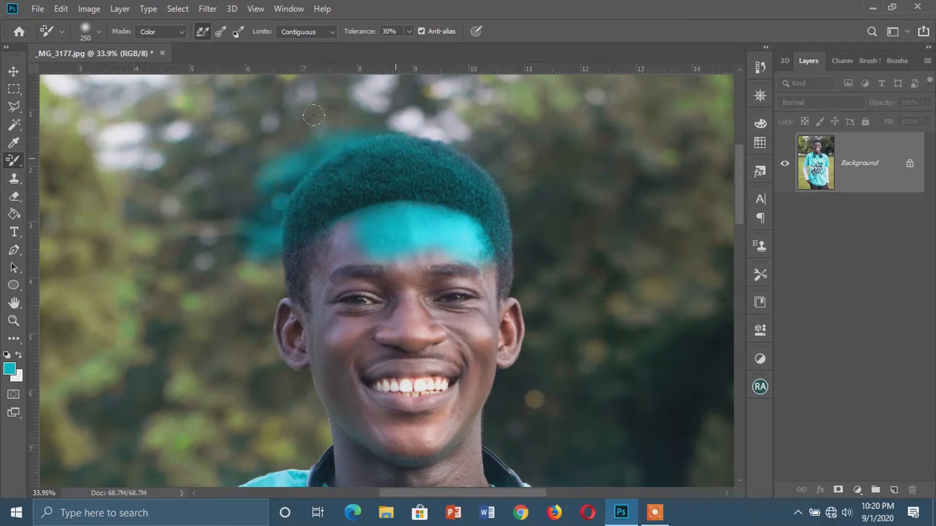
pyautogui.moveTo(297, 179)
pyautogui.mouseDown()
pyautogui.moveTo(295, 232)
pyautogui.moveTo(319, 338)
pyautogui.moveTo(326, 249)
pyautogui.moveTo(361, 225)
pyautogui.mouseUp()
pyautogui.moveTo(449, 305); pyautogui.dragTo(351, 260)
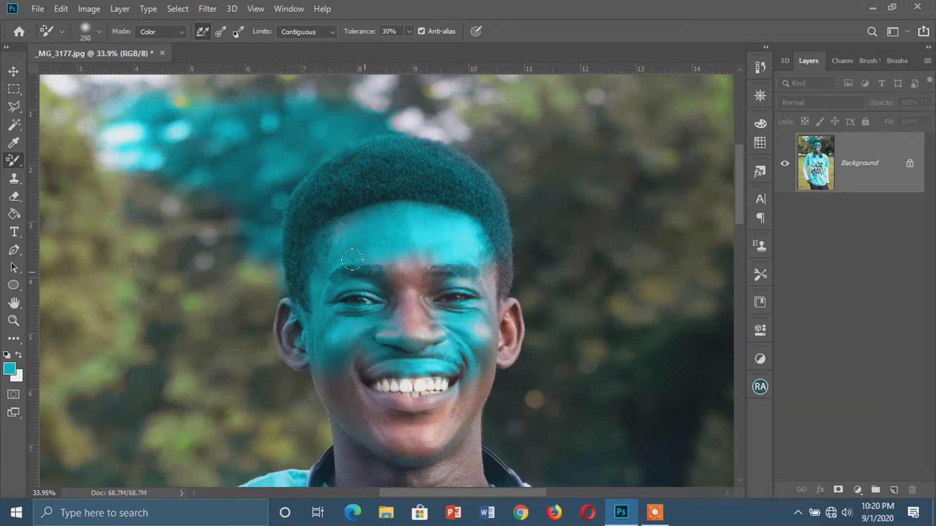
pyautogui.hotkey('ctrl', 'z')
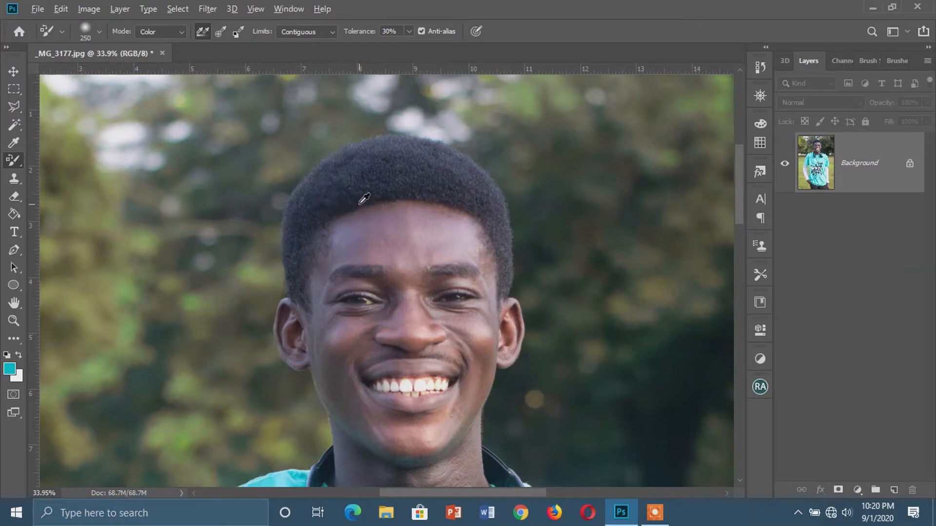
# Step: Recolour only the hair turquoise with the Color Replacement tool, using a 125 px brush and an 80 px brush for the remaining edge
pyautogui.scroll(1, 365, 176)
pyautogui.scroll(2, 342, 164)
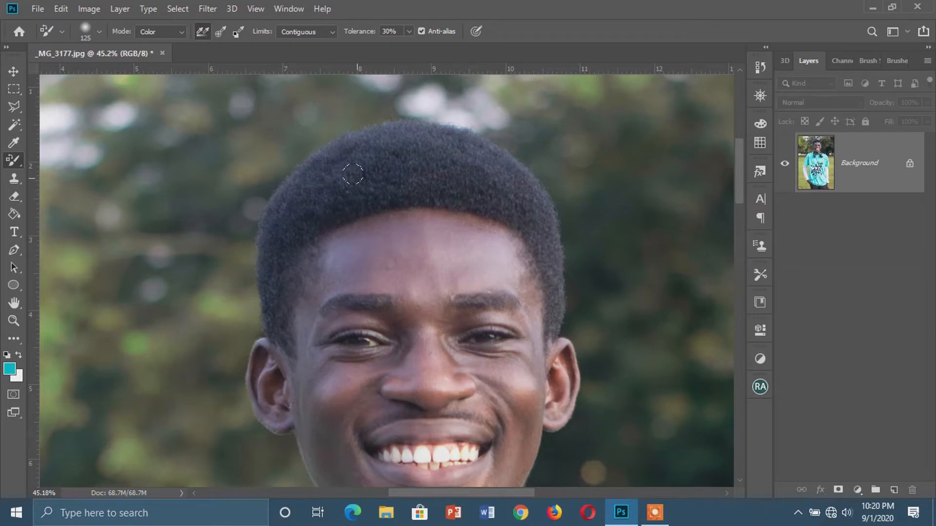
pyautogui.moveTo(378, 173)
pyautogui.mouseDown()
pyautogui.moveTo(332, 180)
pyautogui.moveTo(355, 160)
pyautogui.moveTo(391, 151)
pyautogui.moveTo(325, 156)
pyautogui.moveTo(283, 204)
pyautogui.moveTo(297, 199)
pyautogui.moveTo(295, 191)
pyautogui.moveTo(280, 201)
pyautogui.moveTo(271, 261)
pyautogui.moveTo(270, 309)
pyautogui.moveTo(281, 322)
pyautogui.moveTo(289, 227)
pyautogui.moveTo(322, 194)
pyautogui.moveTo(368, 173)
pyautogui.moveTo(428, 168)
pyautogui.moveTo(502, 182)
pyautogui.moveTo(487, 156)
pyautogui.moveTo(464, 145)
pyautogui.moveTo(413, 133)
pyautogui.moveTo(357, 141)
pyautogui.moveTo(317, 180)
pyautogui.moveTo(314, 200)
pyautogui.moveTo(451, 185)
pyautogui.moveTo(527, 217)
pyautogui.mouseUp()
pyautogui.press('[')
pyautogui.press('[')
pyautogui.press('[')
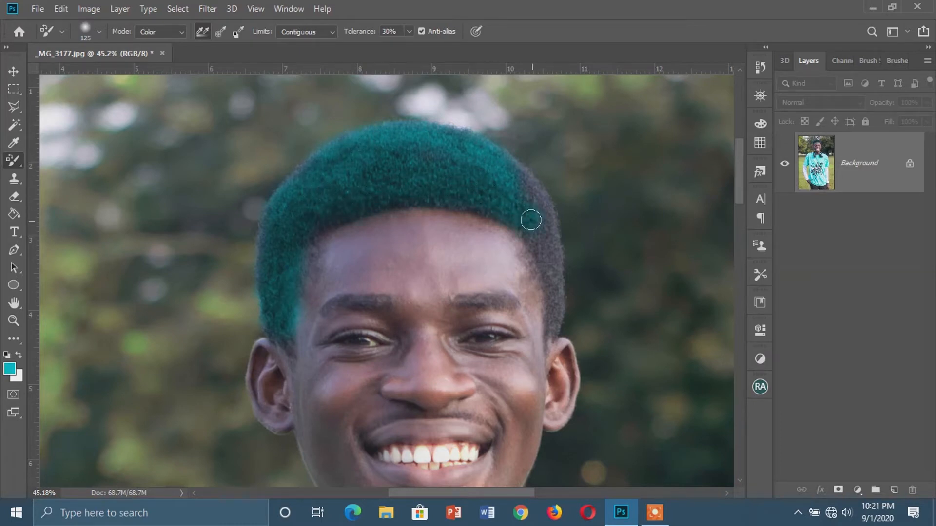
pyautogui.moveTo(504, 170)
pyautogui.mouseDown()
pyautogui.moveTo(541, 209)
pyautogui.moveTo(553, 327)
pyautogui.moveTo(551, 307)
pyautogui.mouseUp()
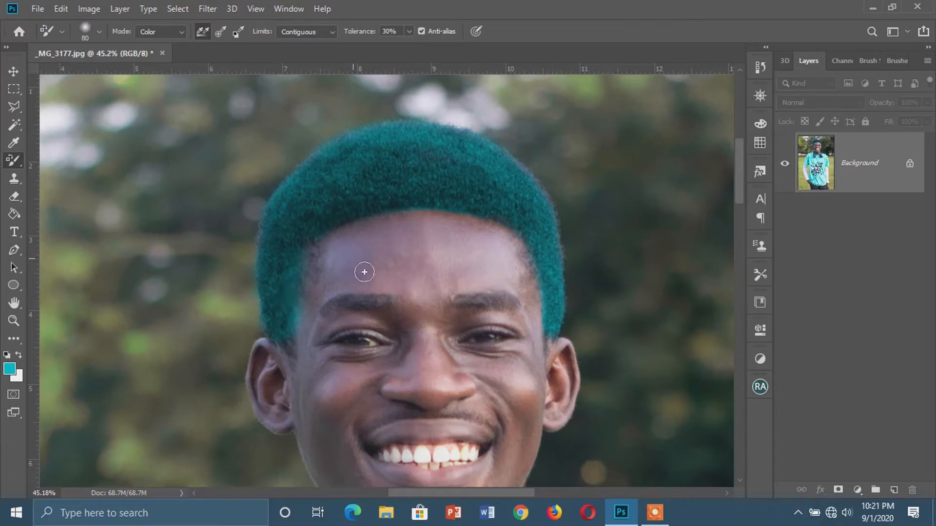
# Step: Undo the turquoise recolouring of the hair
pyautogui.scroll(-6, 396, 226)
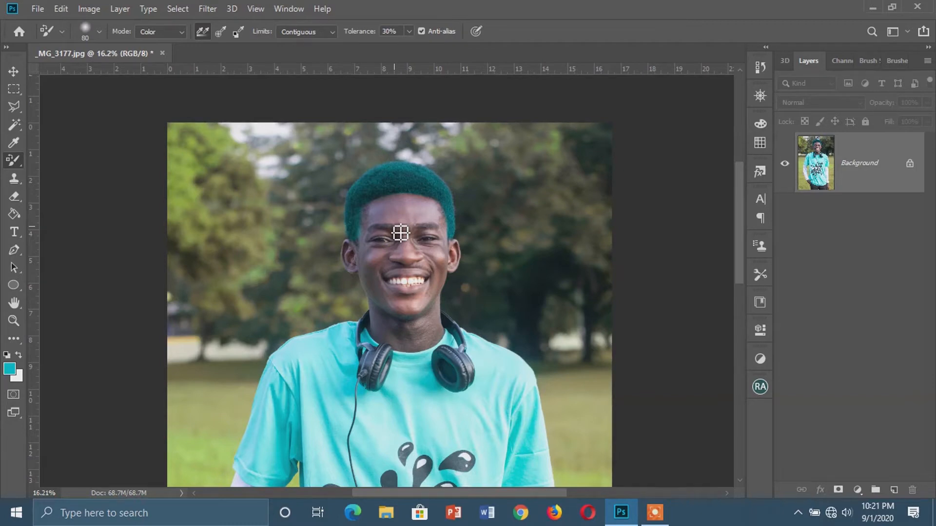
pyautogui.scroll(3, 400, 233)
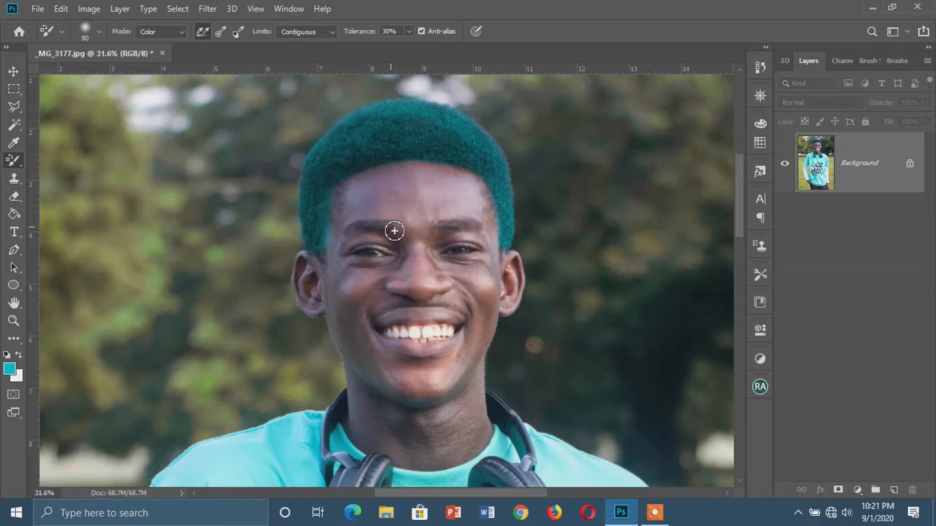
pyautogui.hotkey('ctrl', 'z')
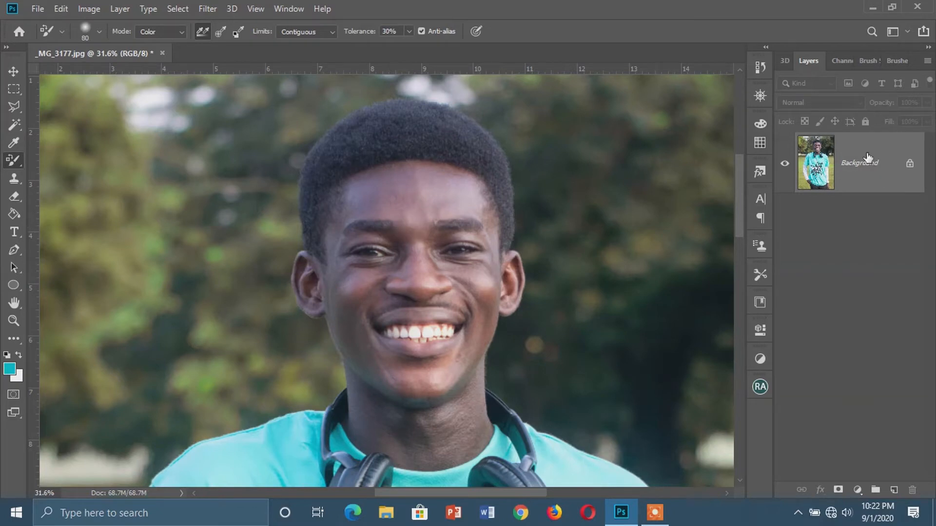
# Step: Duplicate the Background layer twice
pyautogui.hotkey('ctrl', 'j')
pyautogui.hotkey('ctrl', 'j')
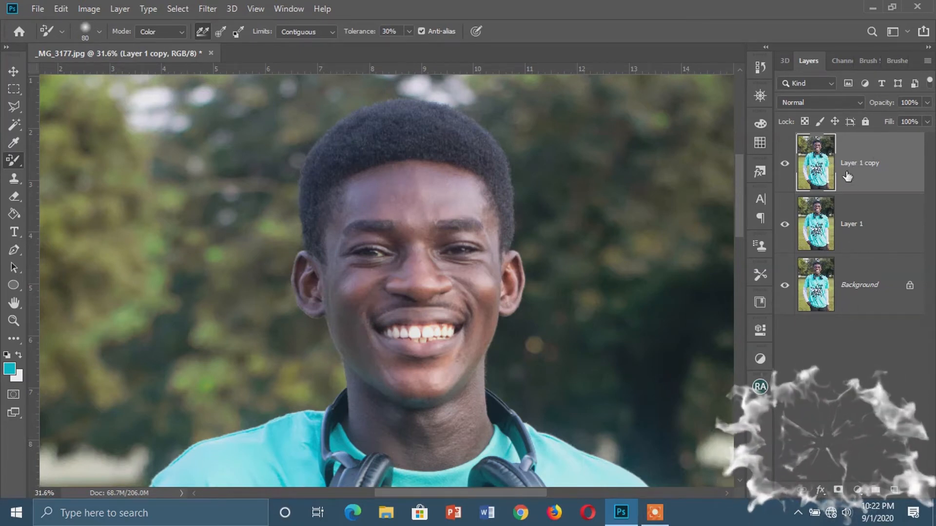
# Step: Smooth the forehead skin on the topmost layer copy with the 90 px Mixer Brush, sampling nearby skin tones
pyautogui.rightClick(13, 162)
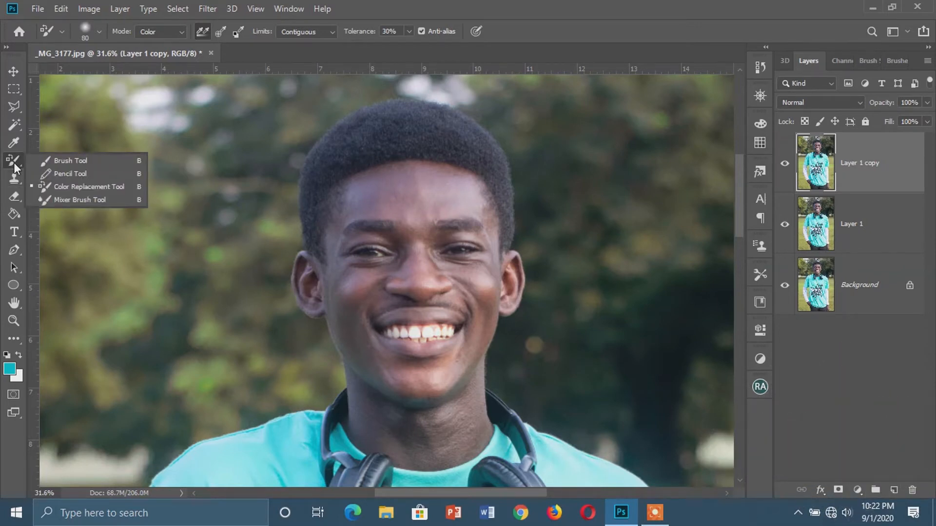
pyautogui.click(85, 199)
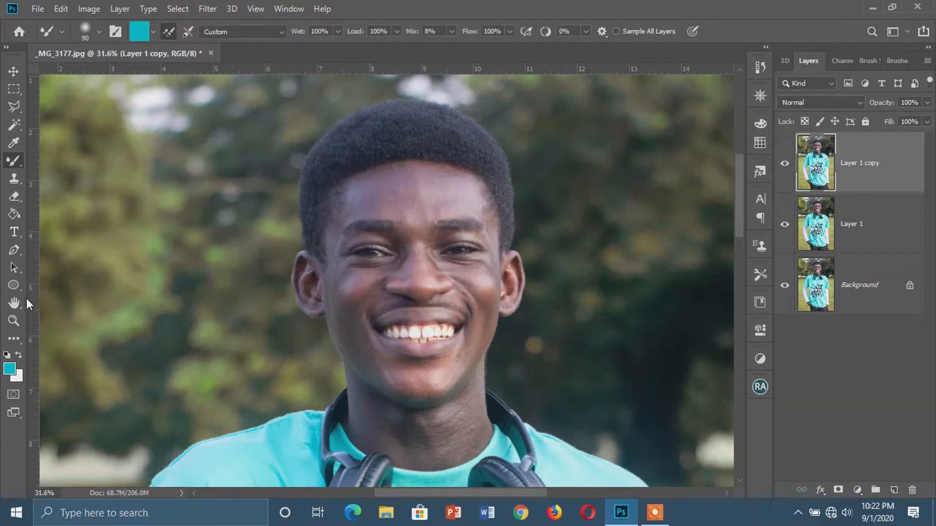
pyautogui.click(13, 337)
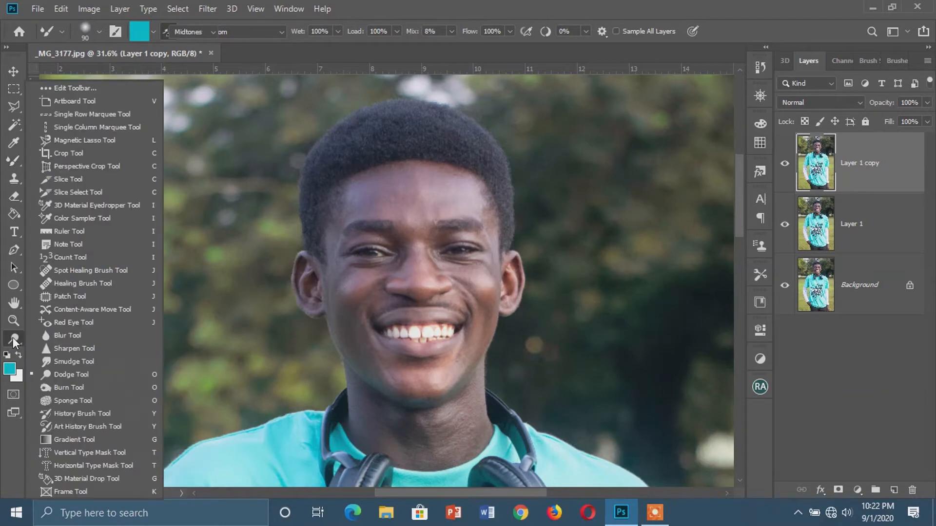
pyautogui.click(14, 162)
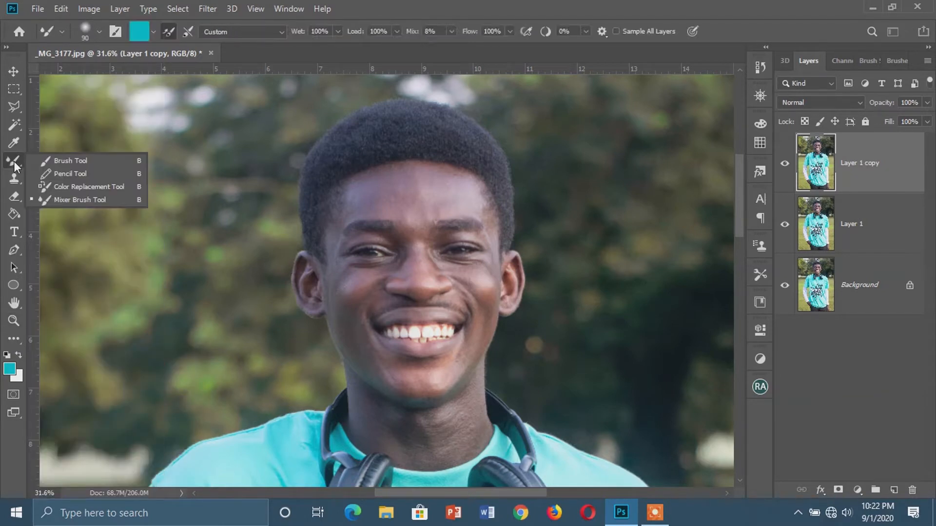
pyautogui.click(78, 201)
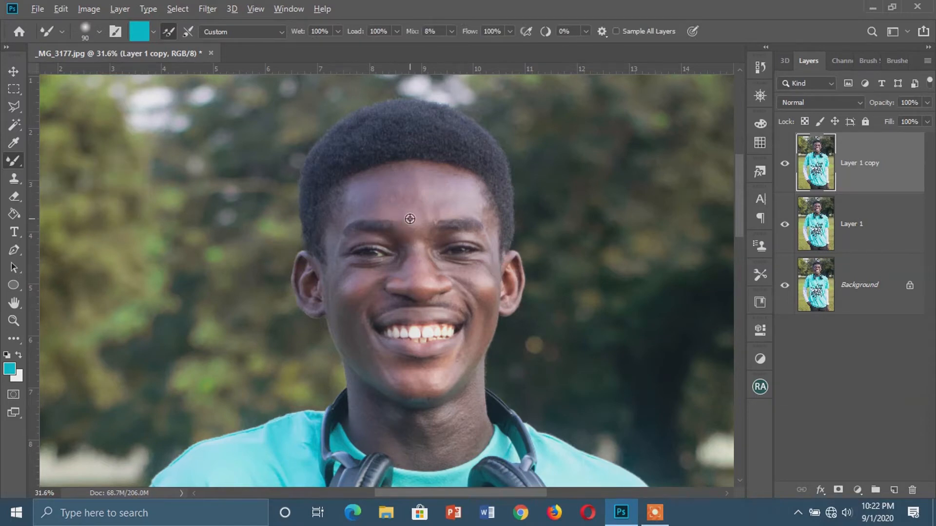
pyautogui.scroll(2, 409, 214)
pyautogui.scroll(2, 409, 213)
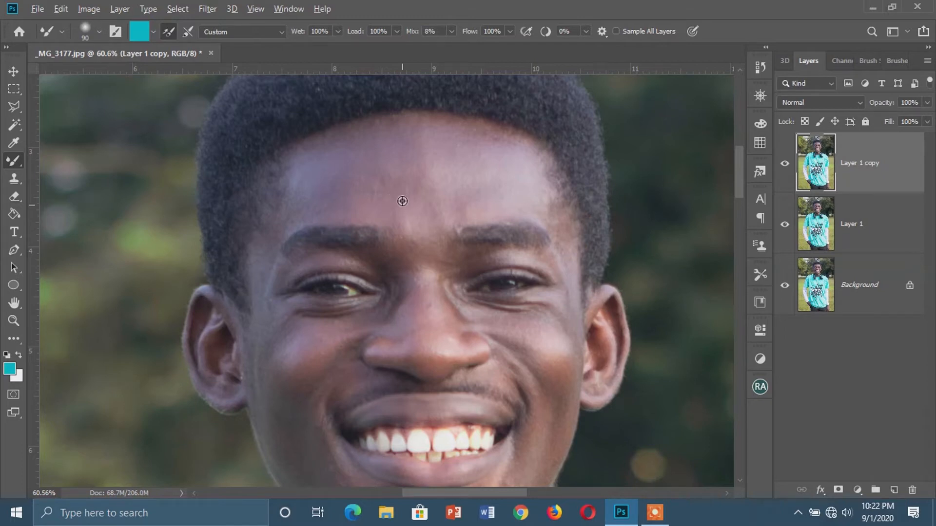
pyautogui.keyDown('alt'); pyautogui.click(398, 154); pyautogui.keyUp('alt')
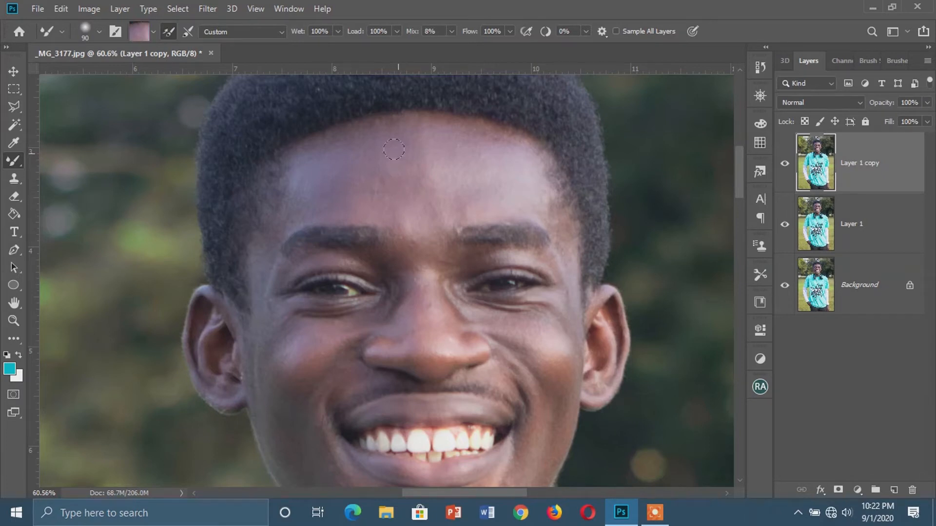
pyautogui.moveTo(442, 174); pyautogui.dragTo(541, 175)
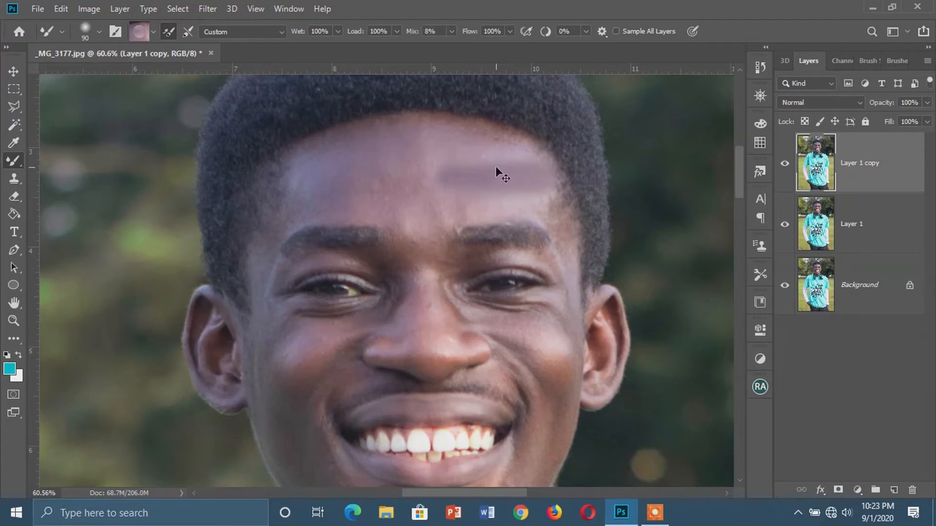
pyautogui.keyDown('alt'); pyautogui.click(371, 146); pyautogui.keyUp('alt')
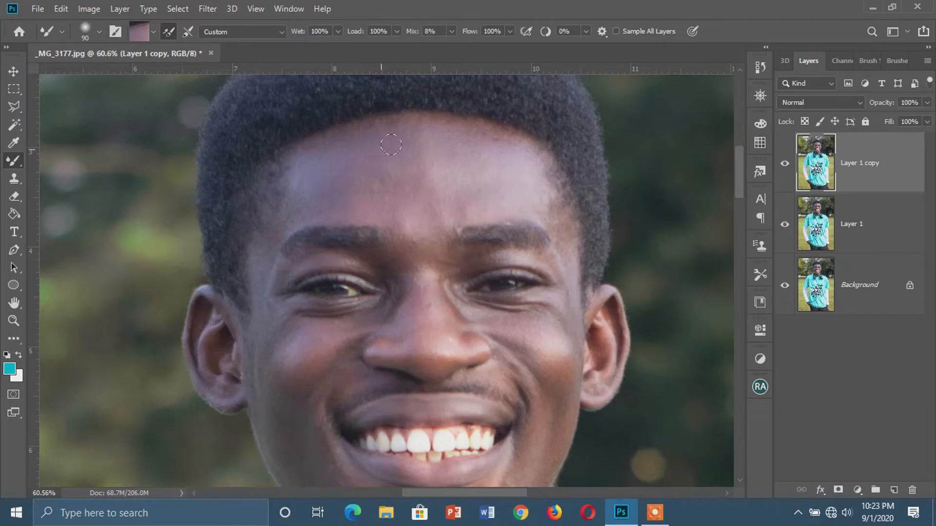
pyautogui.moveTo(413, 139)
pyautogui.mouseDown()
pyautogui.moveTo(352, 143)
pyautogui.moveTo(323, 182)
pyautogui.moveTo(320, 156)
pyautogui.moveTo(349, 136)
pyautogui.moveTo(404, 124)
pyautogui.moveTo(428, 125)
pyautogui.moveTo(411, 140)
pyautogui.moveTo(448, 135)
pyautogui.moveTo(417, 147)
pyautogui.moveTo(404, 126)
pyautogui.moveTo(389, 134)
pyautogui.moveTo(413, 151)
pyautogui.moveTo(363, 180)
pyautogui.mouseUp()
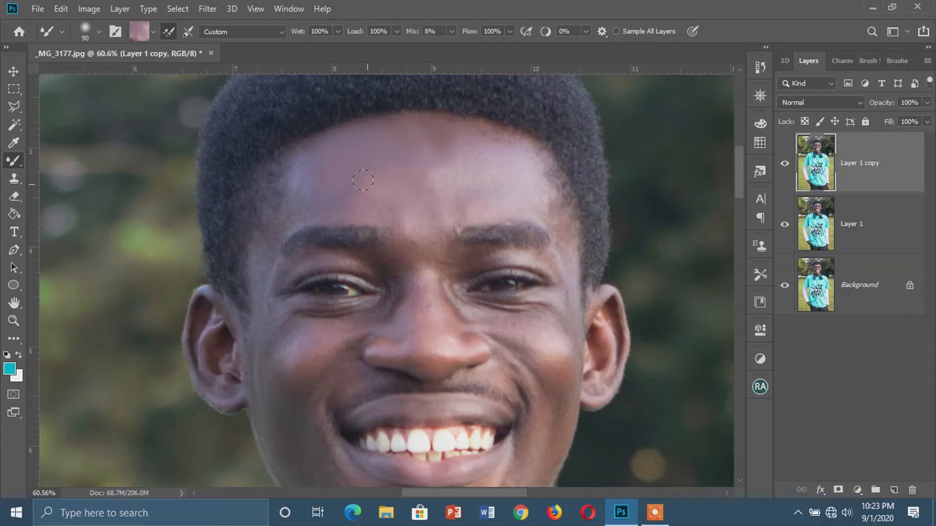
# Step: Hide the retouched topmost layer copy and delete it
pyautogui.click(785, 166)
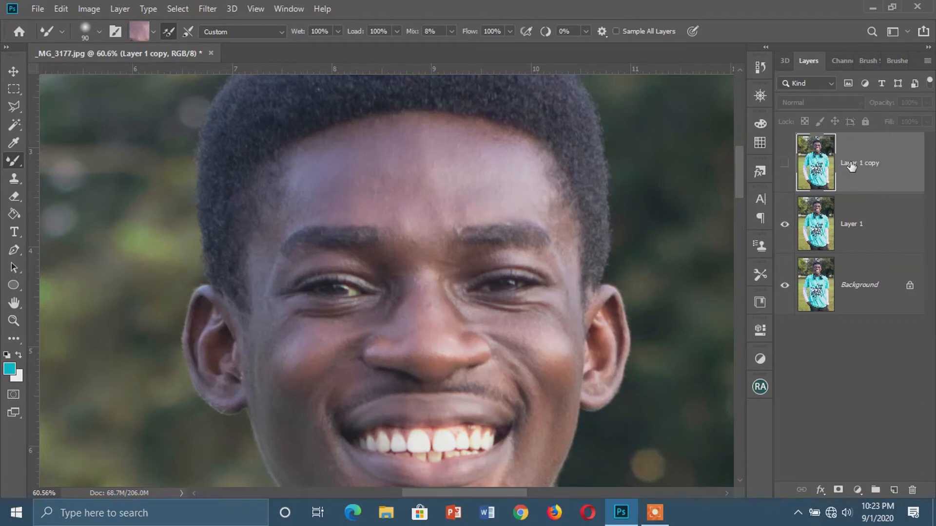
pyautogui.press('Delete')
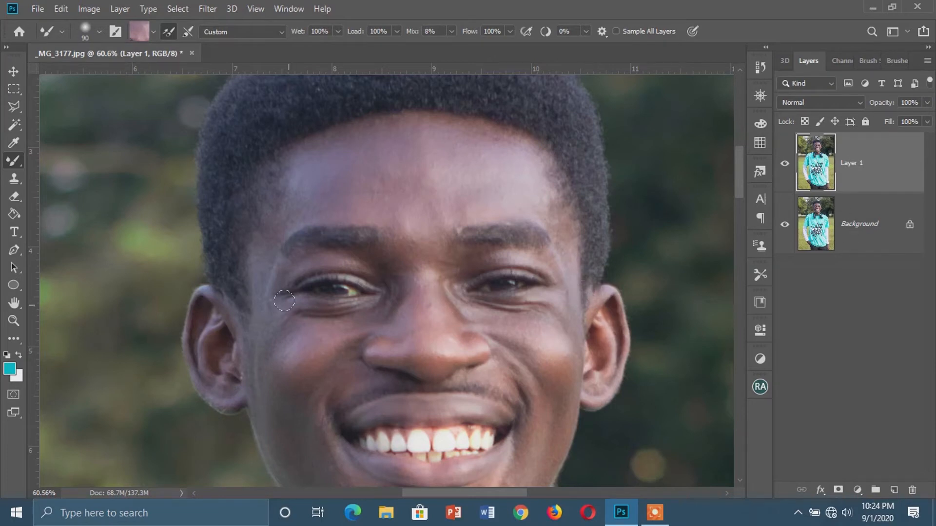
# Step: Choose the Smudge tool for retouching the remaining layer copy
pyautogui.rightClick(11, 163)
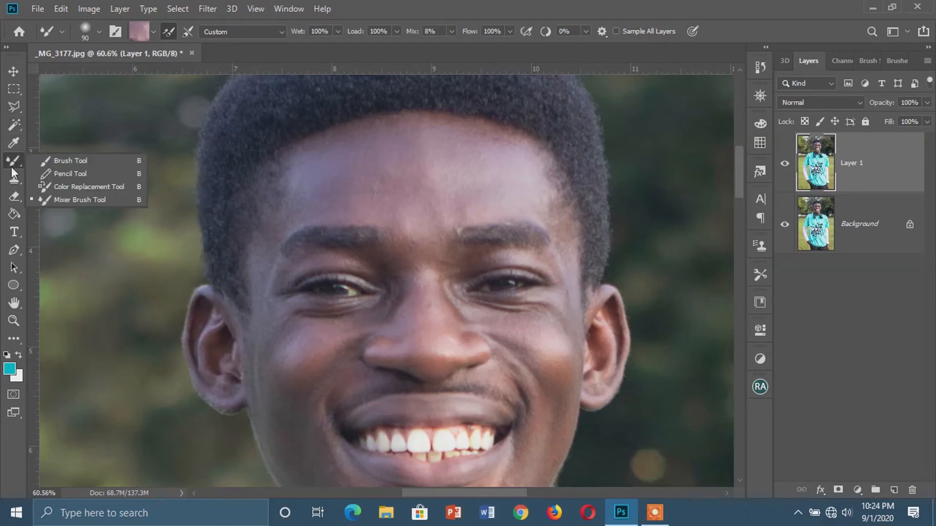
pyautogui.click(16, 339)
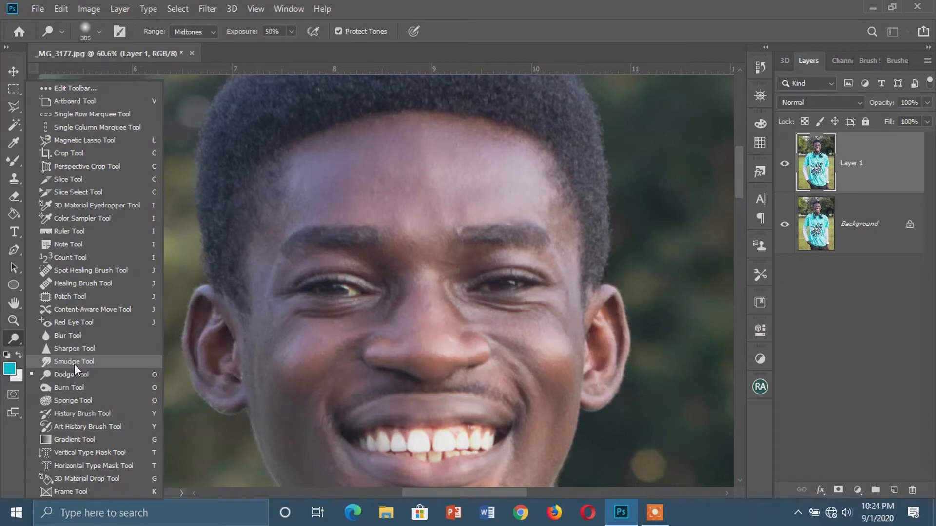
pyautogui.click(74, 362)
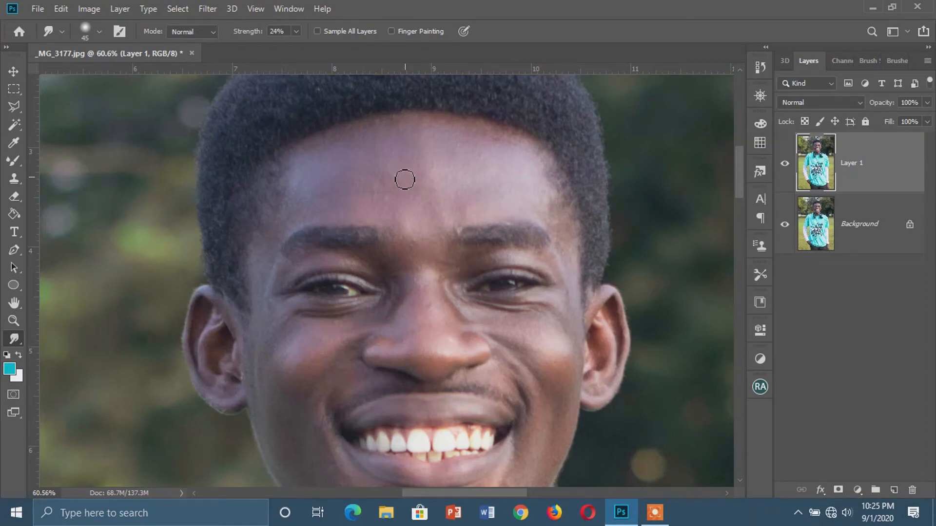
# Step: Enlarge the Smudge brush to 90 px and try smudging along the hairline and upper forehead
pyautogui.scroll(3, 406, 178)
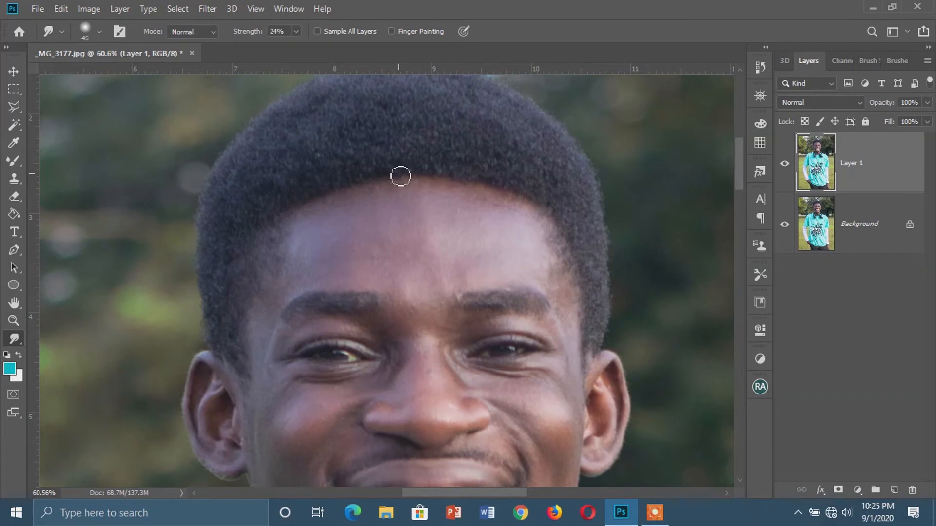
pyautogui.press(']')
pyautogui.press(']')
pyautogui.press(']')
pyautogui.press(']')
pyautogui.press(']')
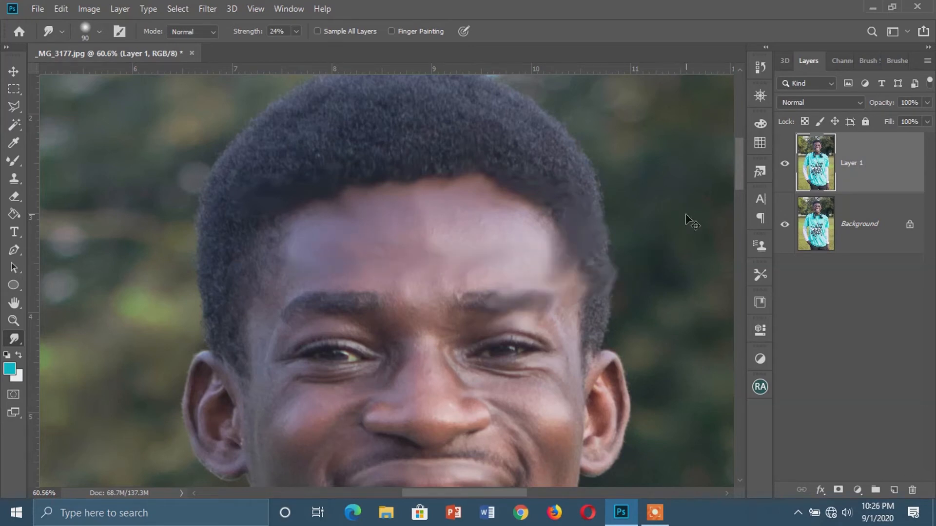
# Step: Undo the smudge strokes made along the hairline and forehead
pyautogui.hotkey('ctrl', 'z')
pyautogui.hotkey('ctrl', 'z')
pyautogui.hotkey('ctrl', 'z')
pyautogui.hotkey('ctrl', 'z')
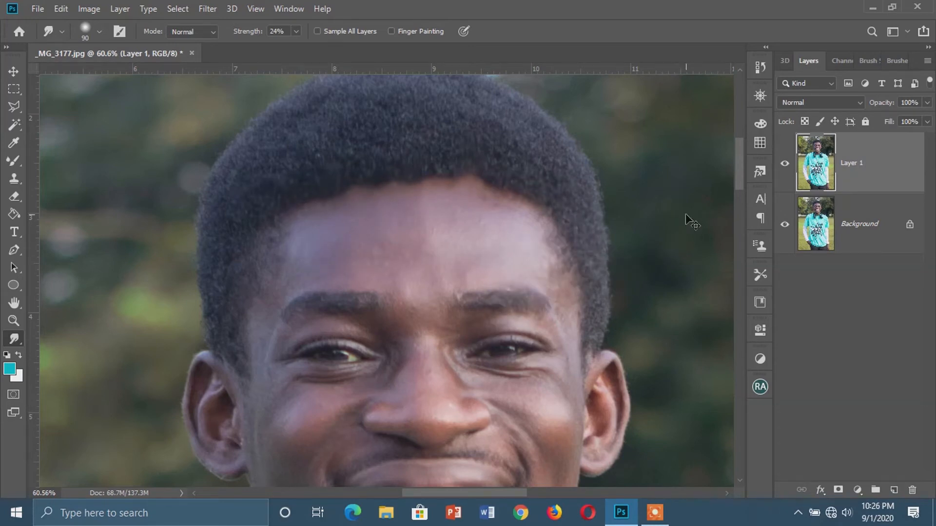
pyautogui.hotkey('ctrl', 'z')
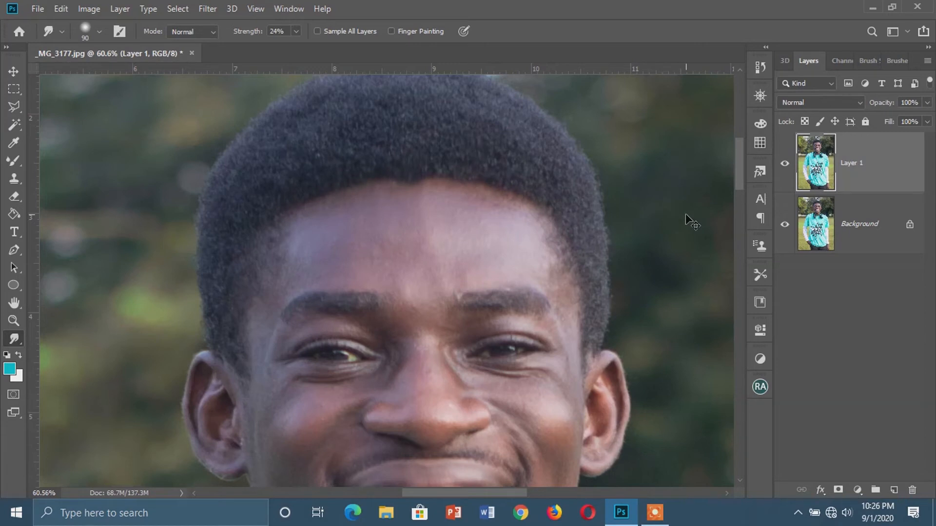
pyautogui.hotkey('ctrl', 'z')
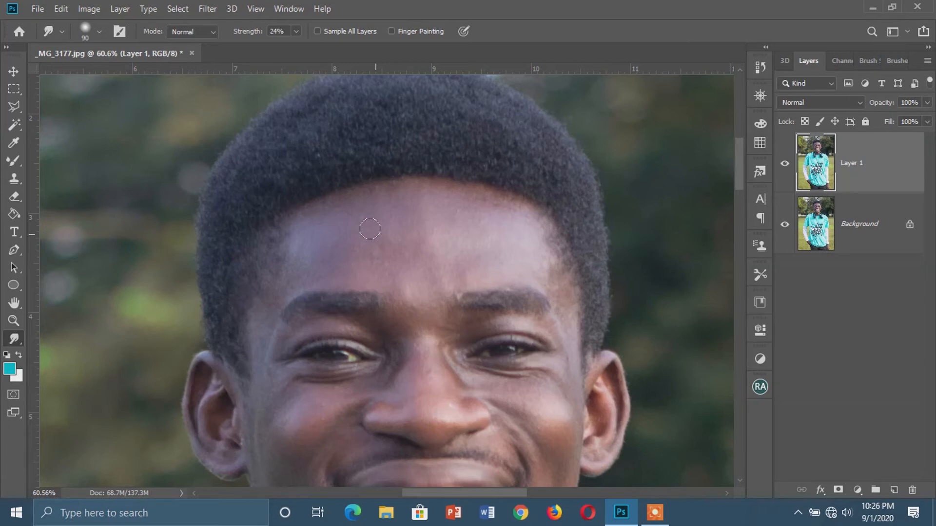
# Step: Smooth the left half of the forehead with the 90 px Smudge brush and refine the skin below the hairline at 50 px
pyautogui.scroll(-3, 370, 229)
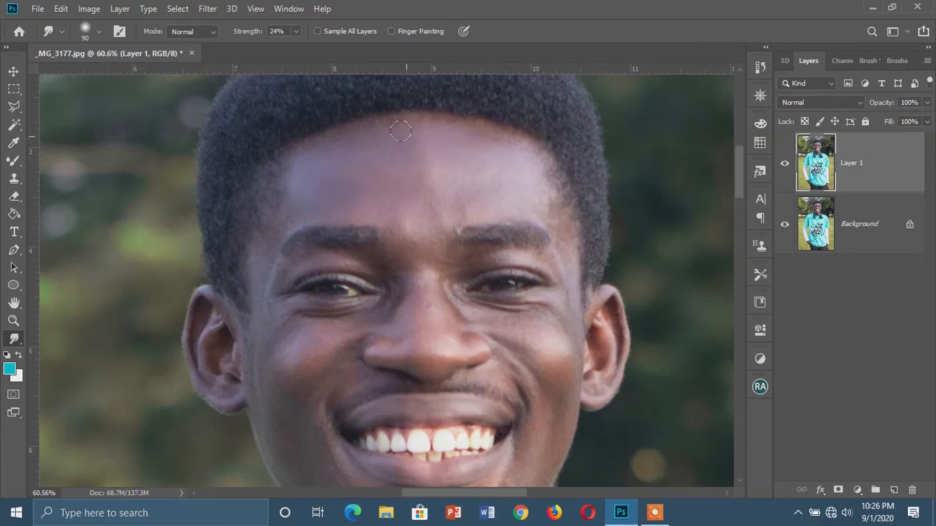
pyautogui.scroll(5, 386, 116)
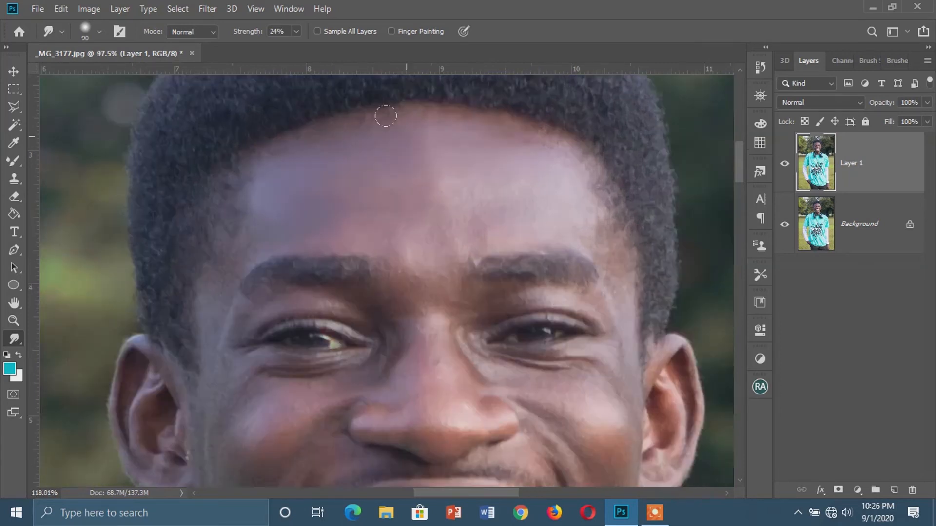
pyautogui.press('[')
pyautogui.press('[')
pyautogui.press('[')
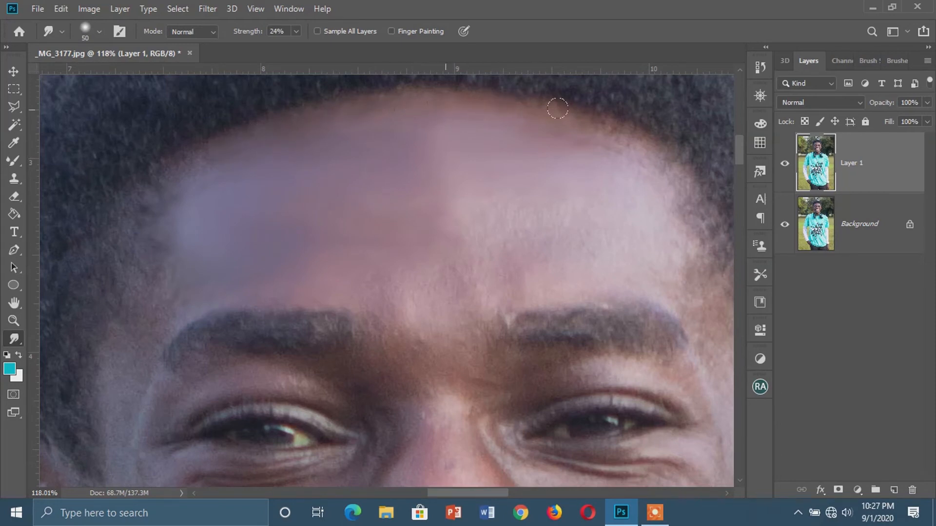
# Step: Enlarge the Smudge brush to 100 px and blend the right half of the forehead down to the eyebrows
pyautogui.scroll(-3, 554, 138)
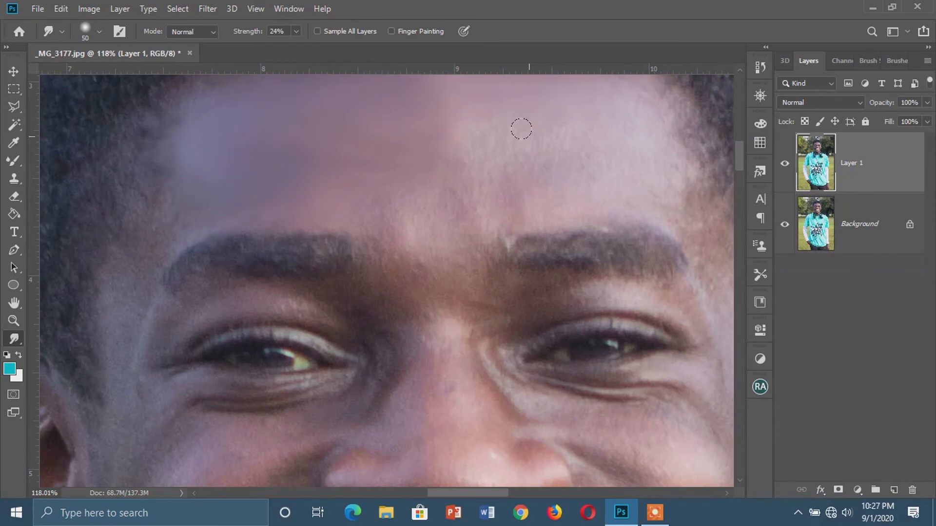
pyautogui.scroll(-4, 521, 128)
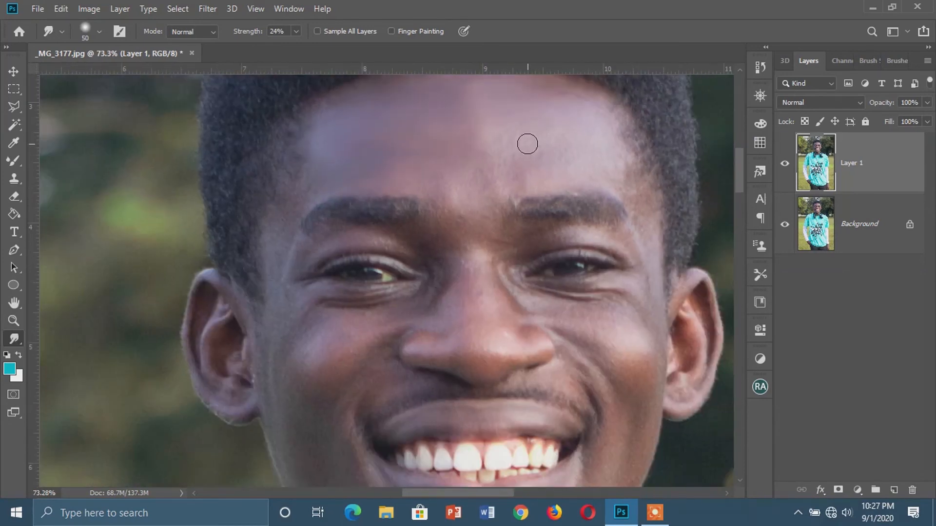
pyautogui.press(']')
pyautogui.press(']')
pyautogui.press(']')
pyautogui.press(']')
pyautogui.press(']')
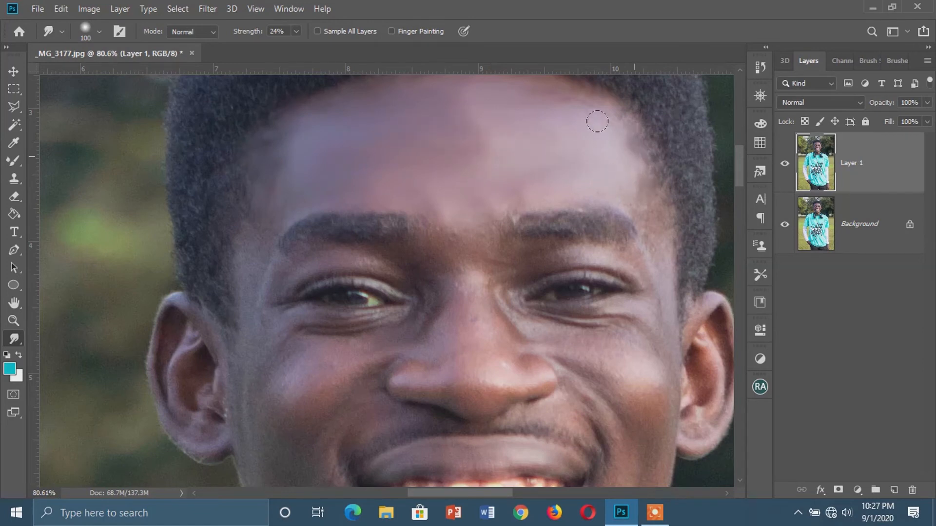
# Step: Reduce the Smudge brush to 70 px and smooth the nose and upper cheeks
pyautogui.scroll(-2, 447, 298)
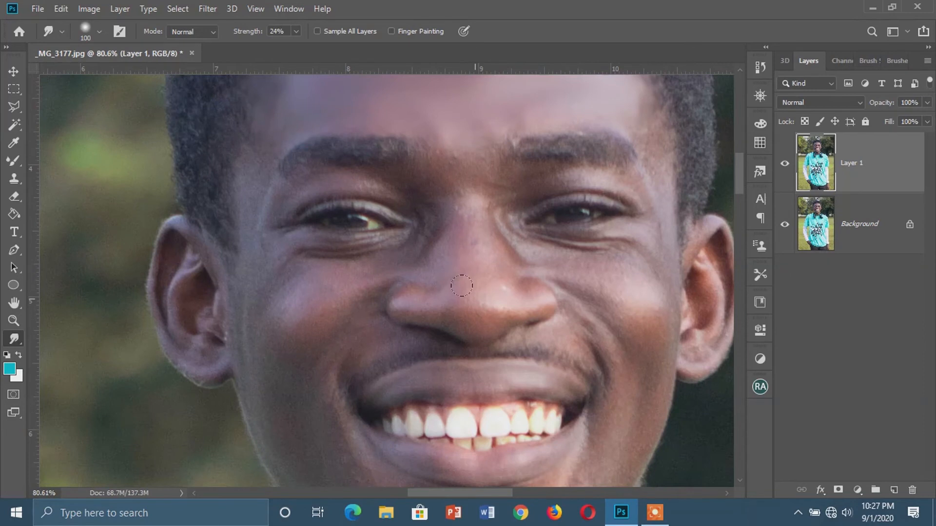
pyautogui.press('[')
pyautogui.press('[')
pyautogui.press('[')
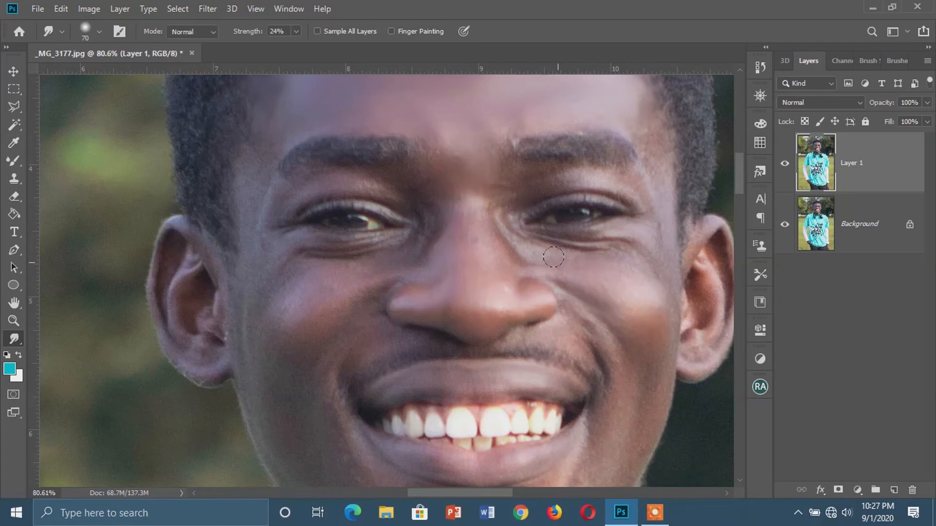
# Step: Smooth the finer skin areas around the eyes and nose bridge with a smaller Smudge brush, ending at 45 px
pyautogui.press('[')
pyautogui.press('[')
pyautogui.press('[')
pyautogui.press('[')
pyautogui.press('[')
pyautogui.press(']')
pyautogui.press(']')
pyautogui.press(']')
pyautogui.press(']')
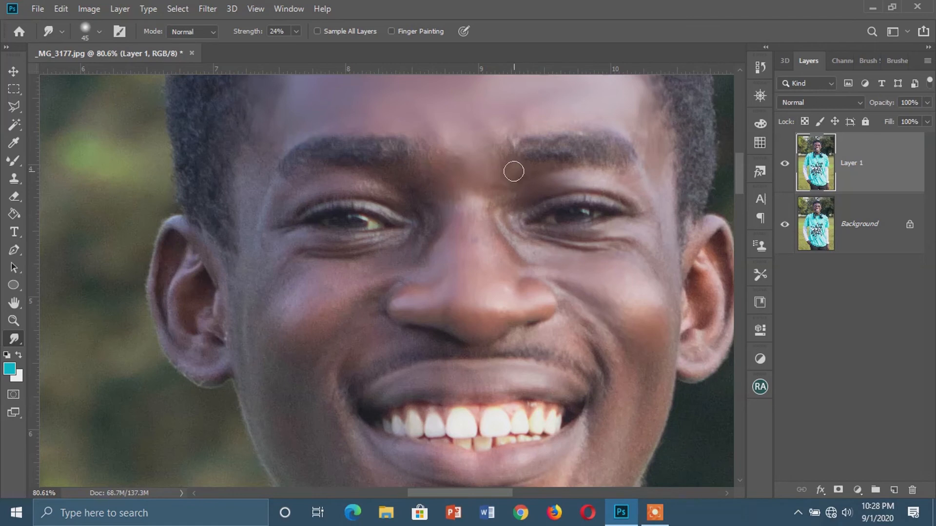
# Step: Enlarge the Smudge brush to 80 px and smooth the lower cheeks, jaw and chin
pyautogui.scroll(-2, 473, 283)
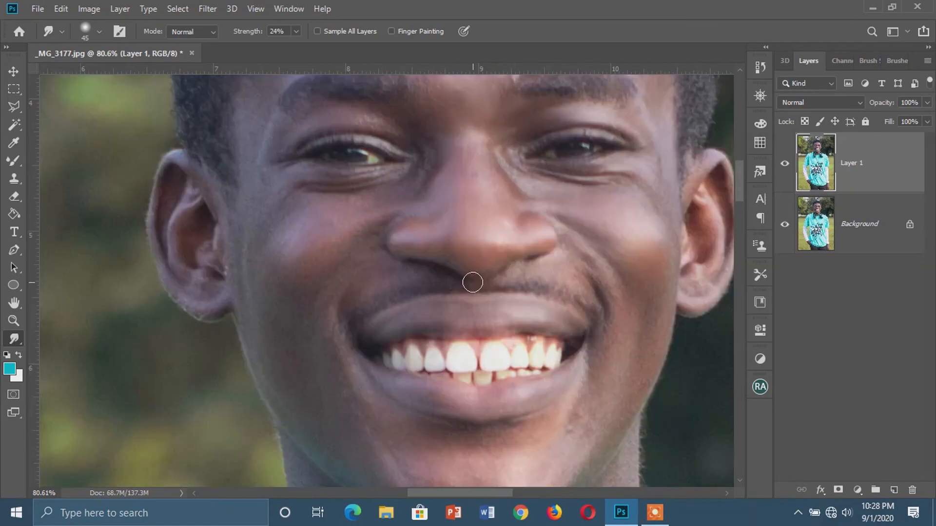
pyautogui.scroll(-2, 473, 283)
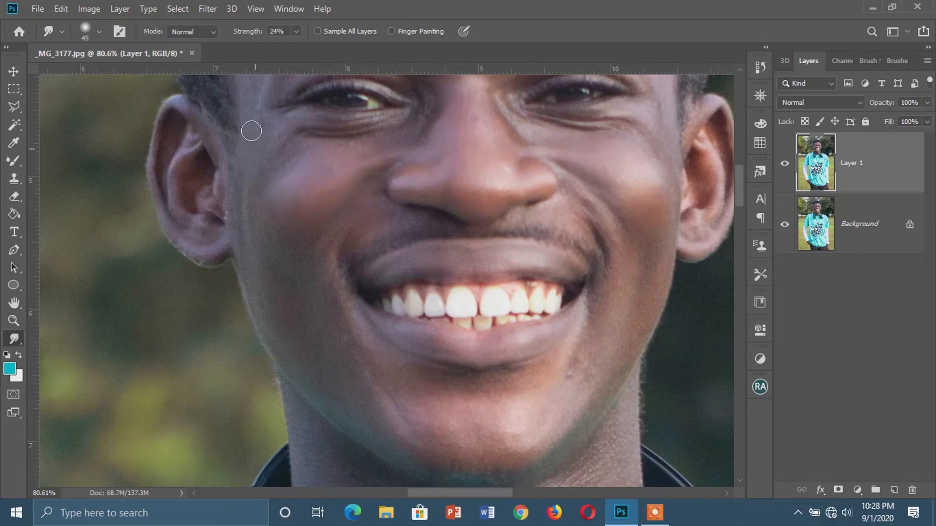
pyautogui.press(']')
pyautogui.press(']')
pyautogui.press(']')
pyautogui.press(']')
pyautogui.scroll(-3, 367, 348)
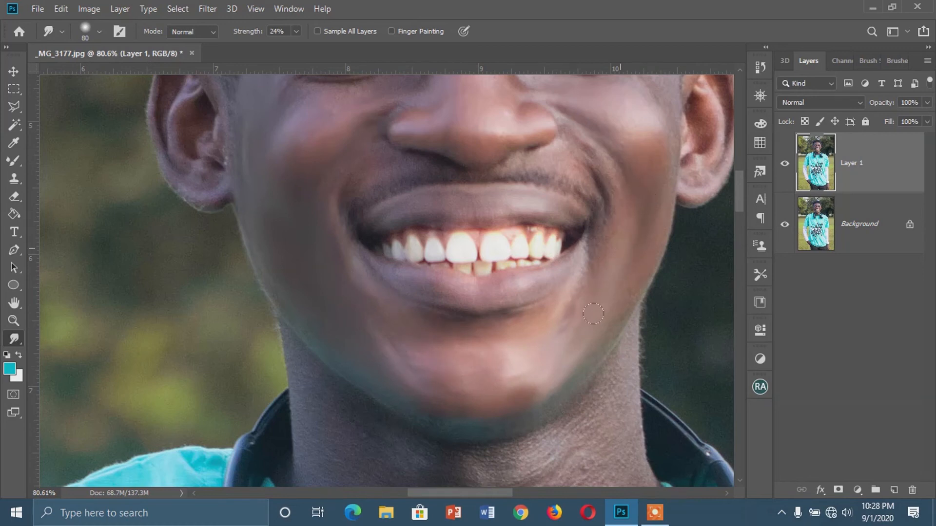
# Step: Reduce the Smudge brush to 45 px and blend the cheek edges near the ears and the skin beneath the eyes
pyautogui.press('[')
pyautogui.press('[')
pyautogui.press('[')
pyautogui.press('[')
pyautogui.scroll(-1, 675, 180)
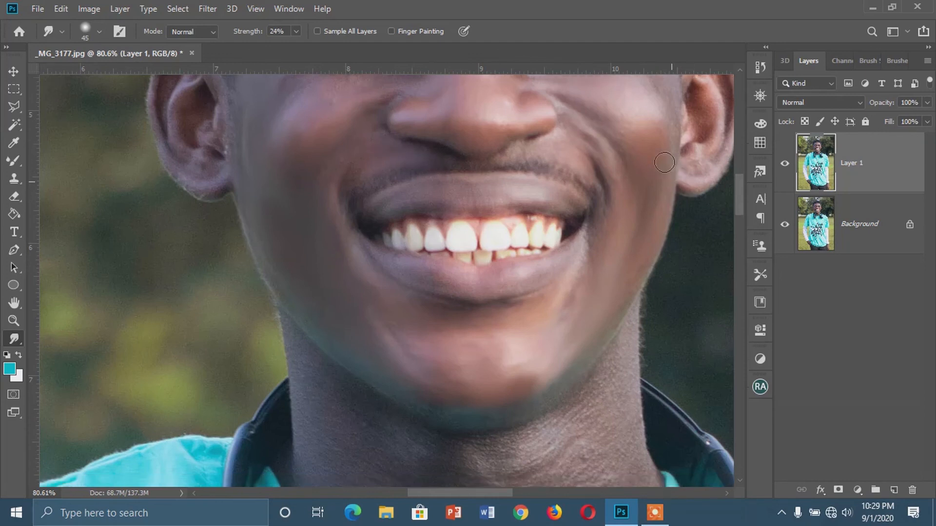
pyautogui.scroll(2, 658, 121)
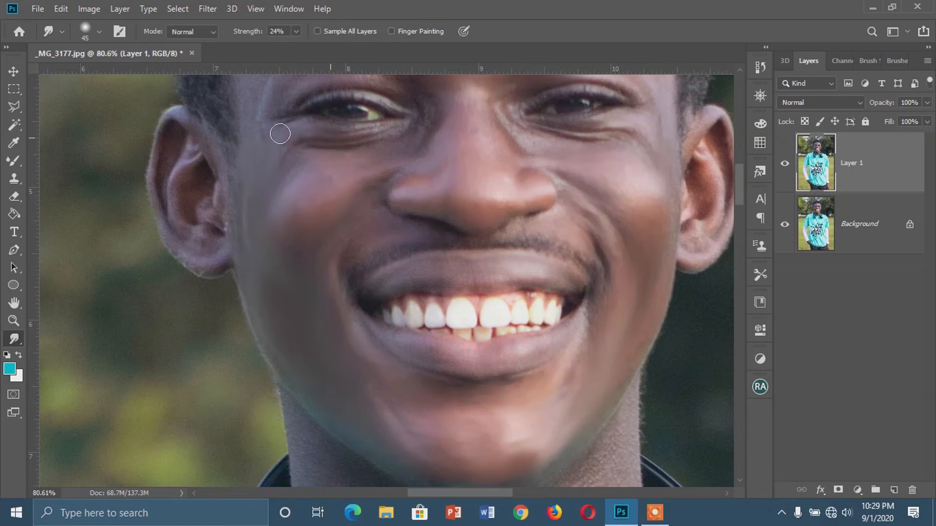
pyautogui.scroll(2, 273, 124)
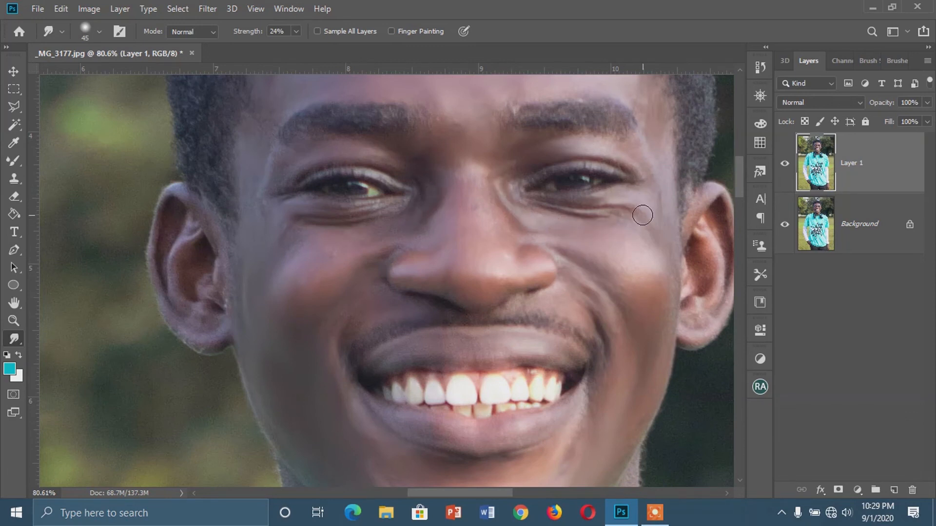
# Step: Enlarge the Smudge brush to 100 px and smooth the right side of the neck below the jaw
pyautogui.scroll(-5, 523, 246)
pyautogui.scroll(-3, 536, 304)
pyautogui.press(']')
pyautogui.press(']')
pyautogui.press(']')
pyautogui.press(']')
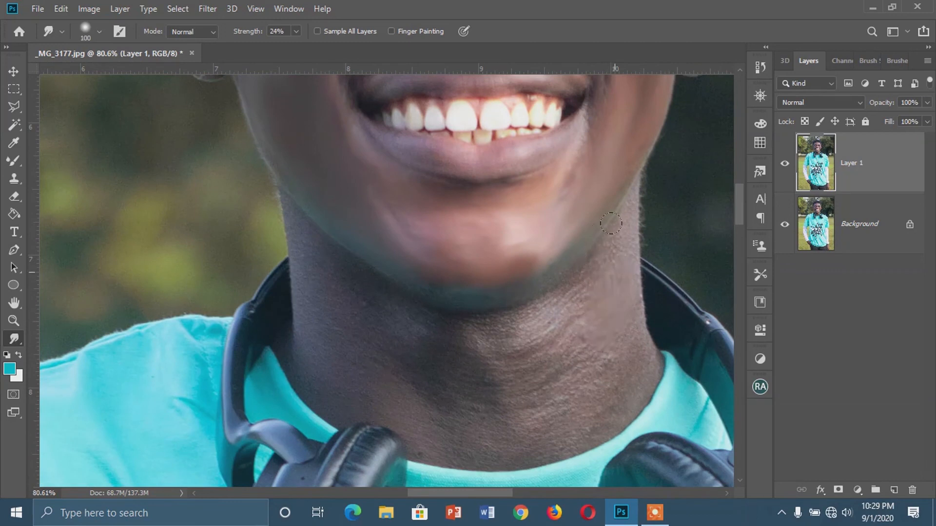
pyautogui.moveTo(611, 223)
pyautogui.mouseDown()
pyautogui.moveTo(616, 274)
pyautogui.moveTo(575, 315)
pyautogui.moveTo(575, 306)
pyautogui.moveTo(537, 327)
pyautogui.moveTo(553, 330)
pyautogui.moveTo(558, 293)
pyautogui.moveTo(519, 330)
pyautogui.moveTo(480, 341)
pyautogui.mouseUp()
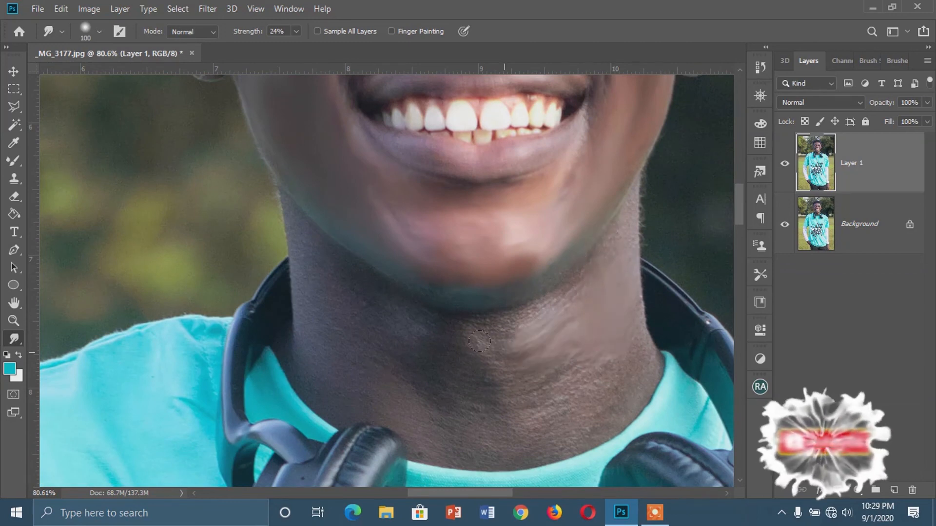
# Step: Smooth the jawline edge and the rest of the neck with smaller Smudge brush sizes, such as 45 and 40 px
pyautogui.press('[')
pyautogui.press('[')
pyautogui.press('[')
pyautogui.press('[')
pyautogui.press('[')
pyautogui.press('[')
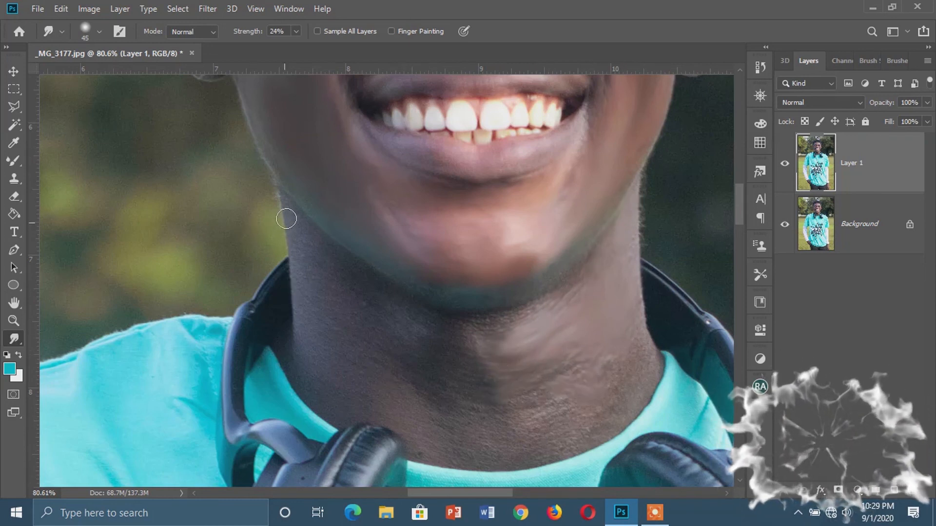
pyautogui.press('[')
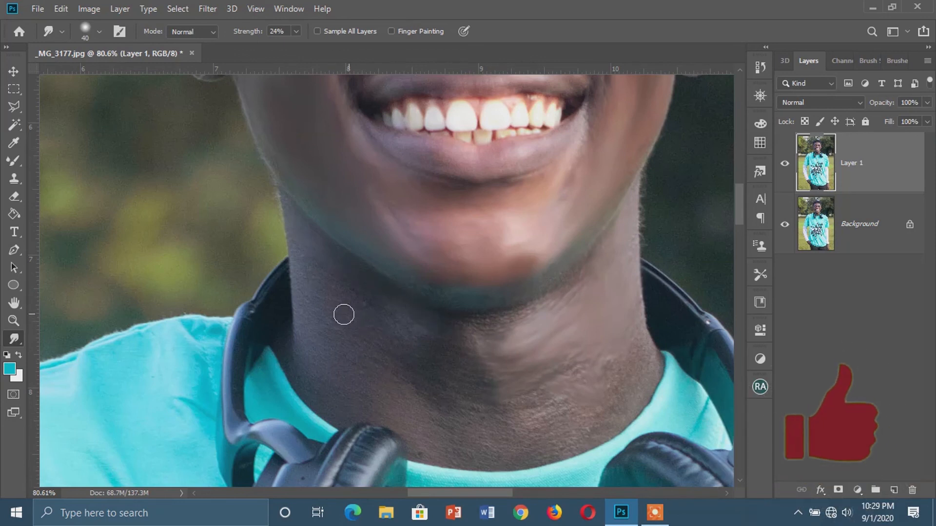
pyautogui.press('[')
pyautogui.press('[')
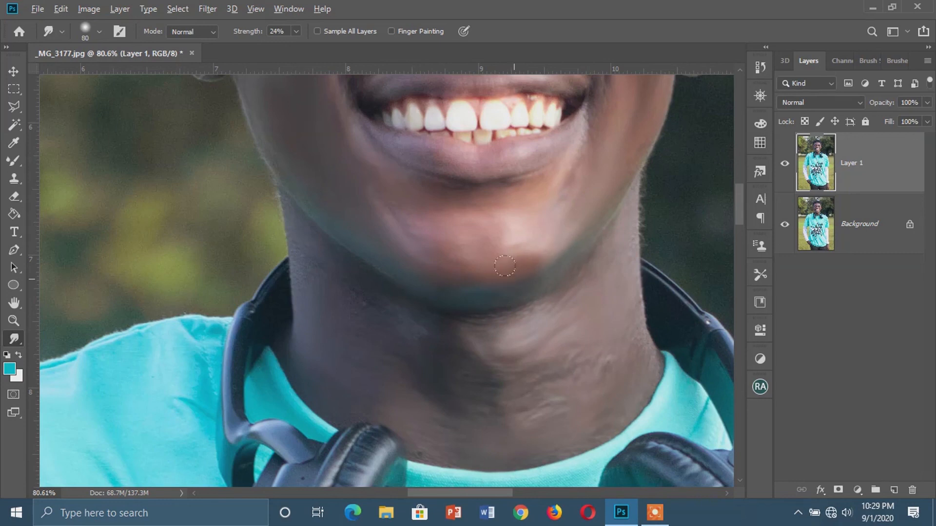
# Step: Compare the smudged face and neck with the original by hiding Layer 1 and showing it again
pyautogui.scroll(-3, 487, 247)
pyautogui.scroll(-3, 492, 254)
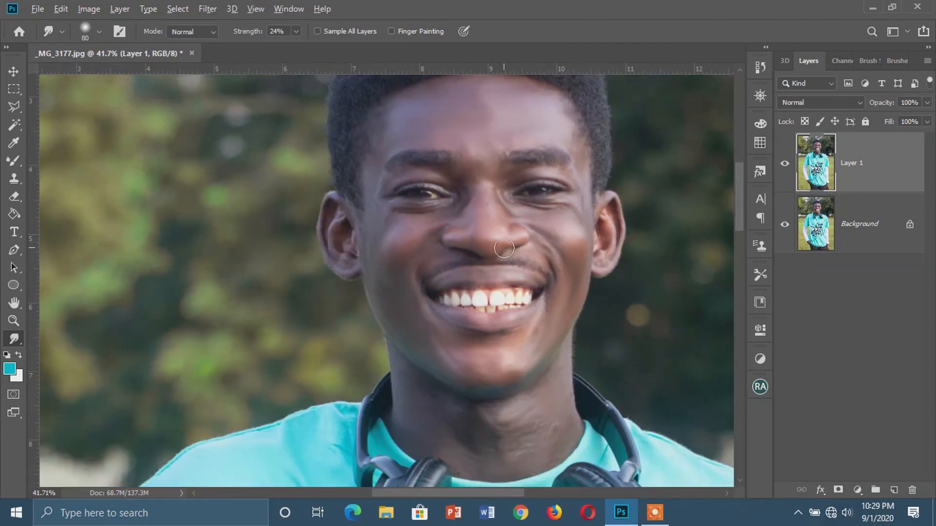
pyautogui.scroll(-3, 505, 246)
pyautogui.scroll(1, 497, 224)
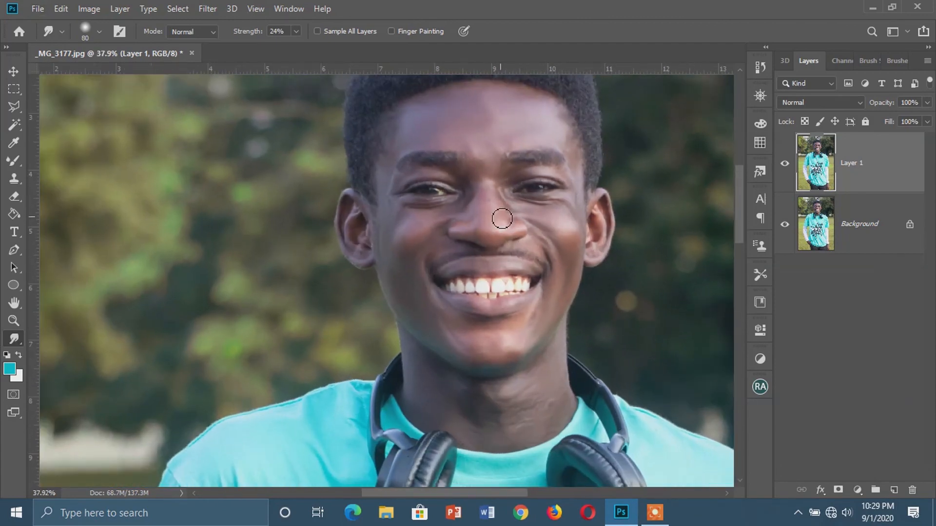
pyautogui.scroll(1, 510, 213)
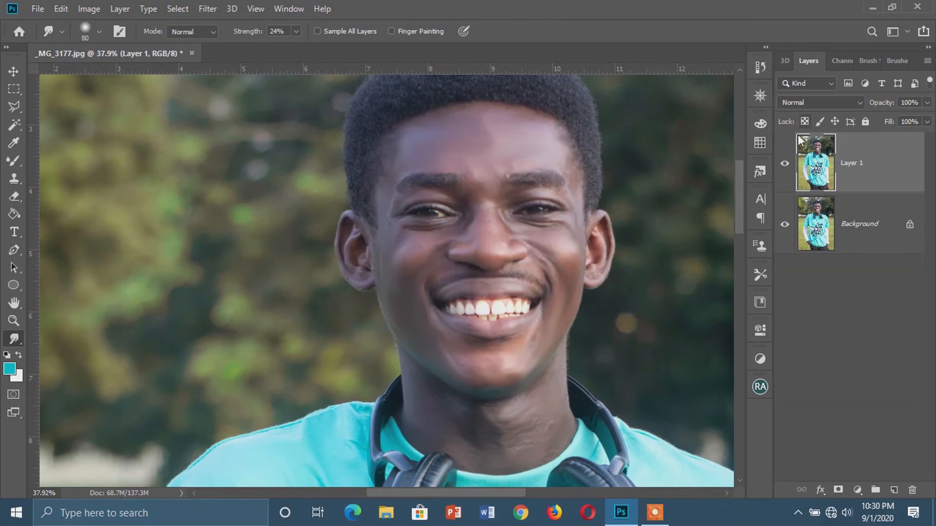
pyautogui.click(785, 163)
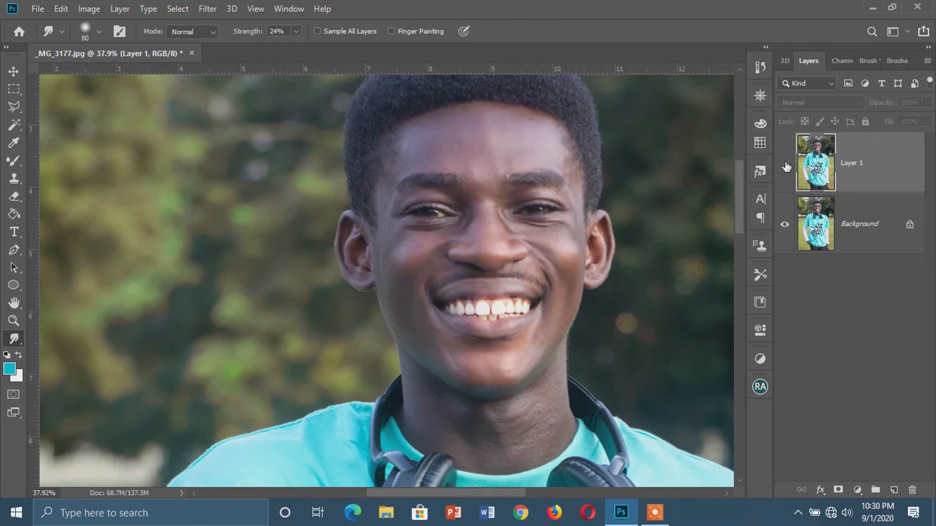
pyautogui.scroll(-2, 491, 424)
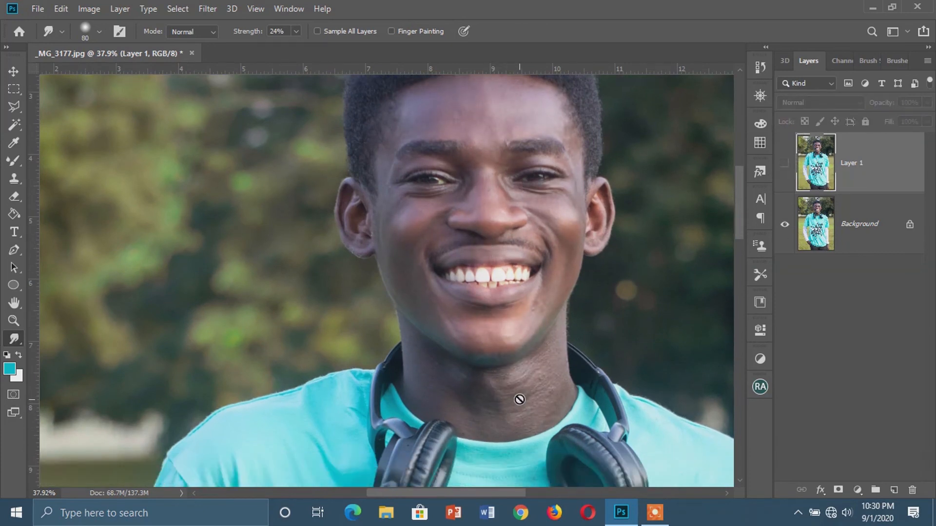
pyautogui.scroll(5, 519, 399)
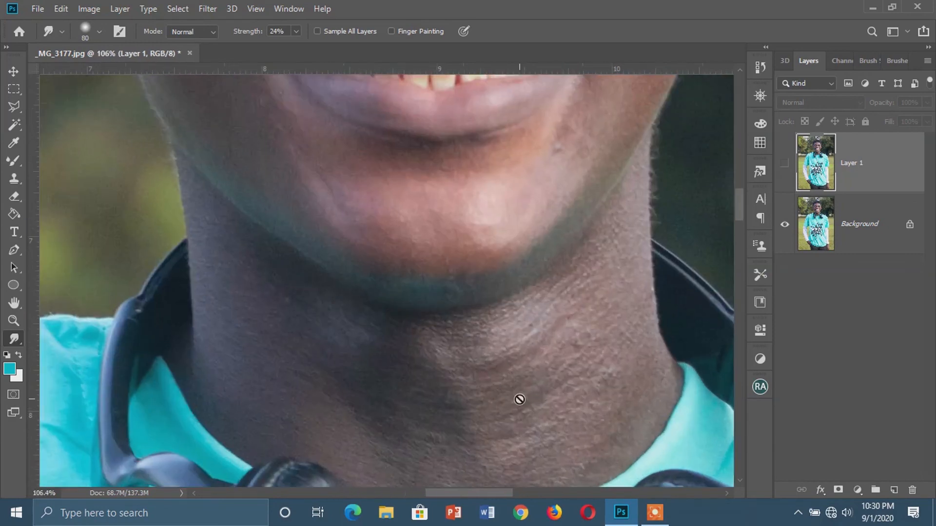
pyautogui.scroll(-1, 541, 350)
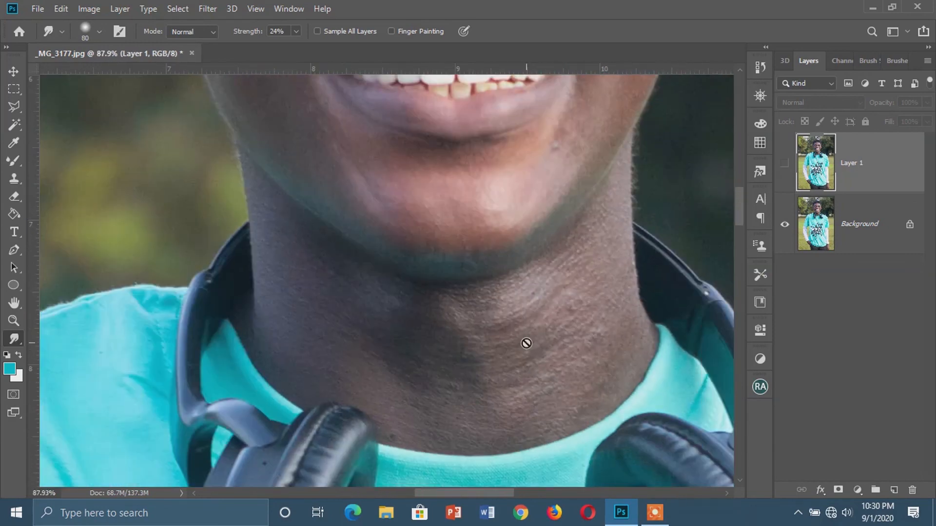
pyautogui.click(783, 165)
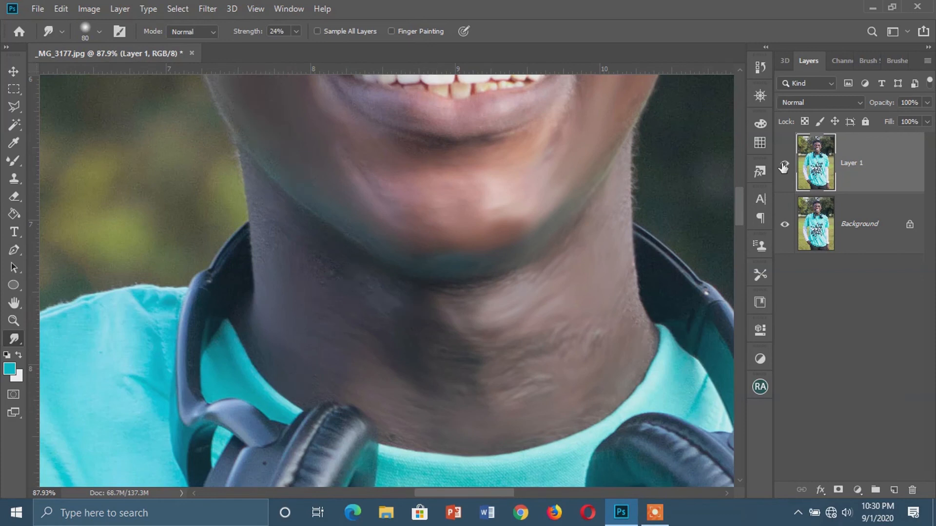